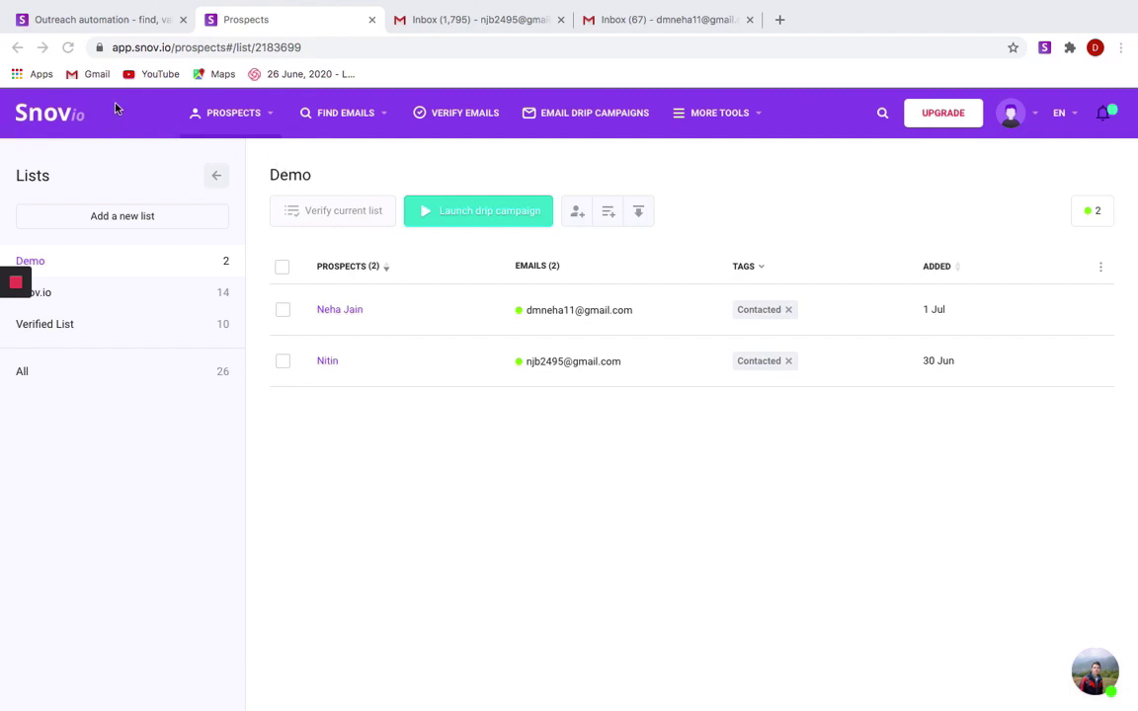
Launch a new drip campaign for the Demo list and bring up its editor
mouse_move(283, 136)
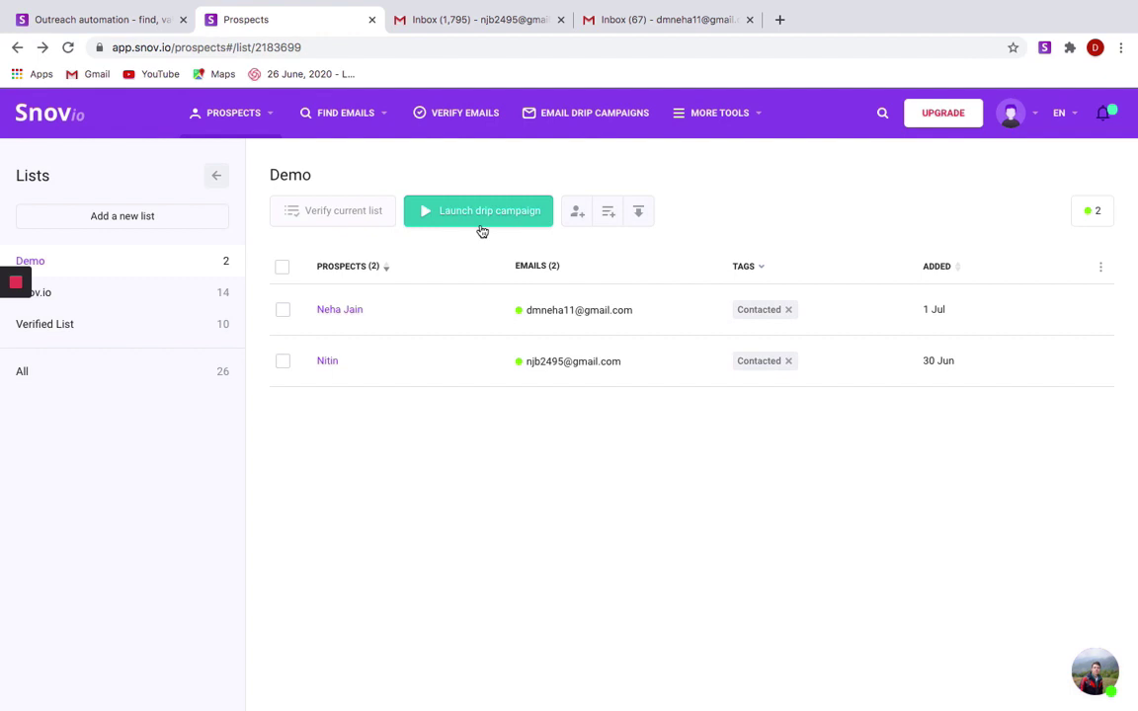
click(483, 231)
click(472, 214)
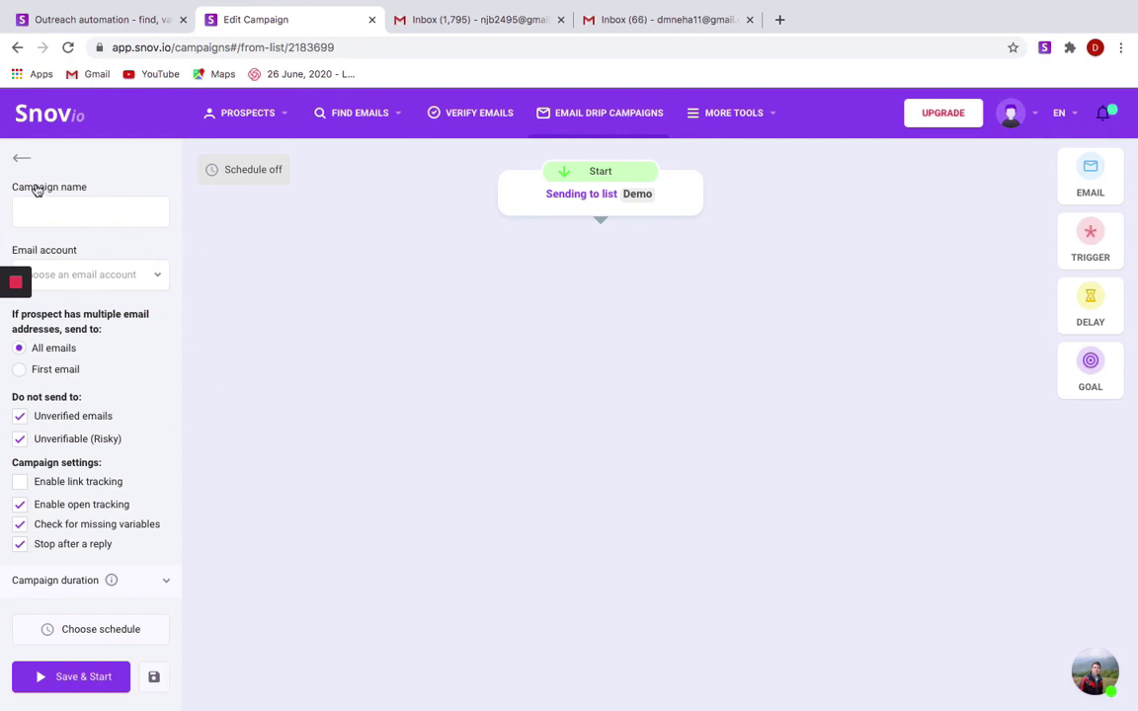
Name the campaign Snov.io and send it from the connected Gmail account
click(58, 209)
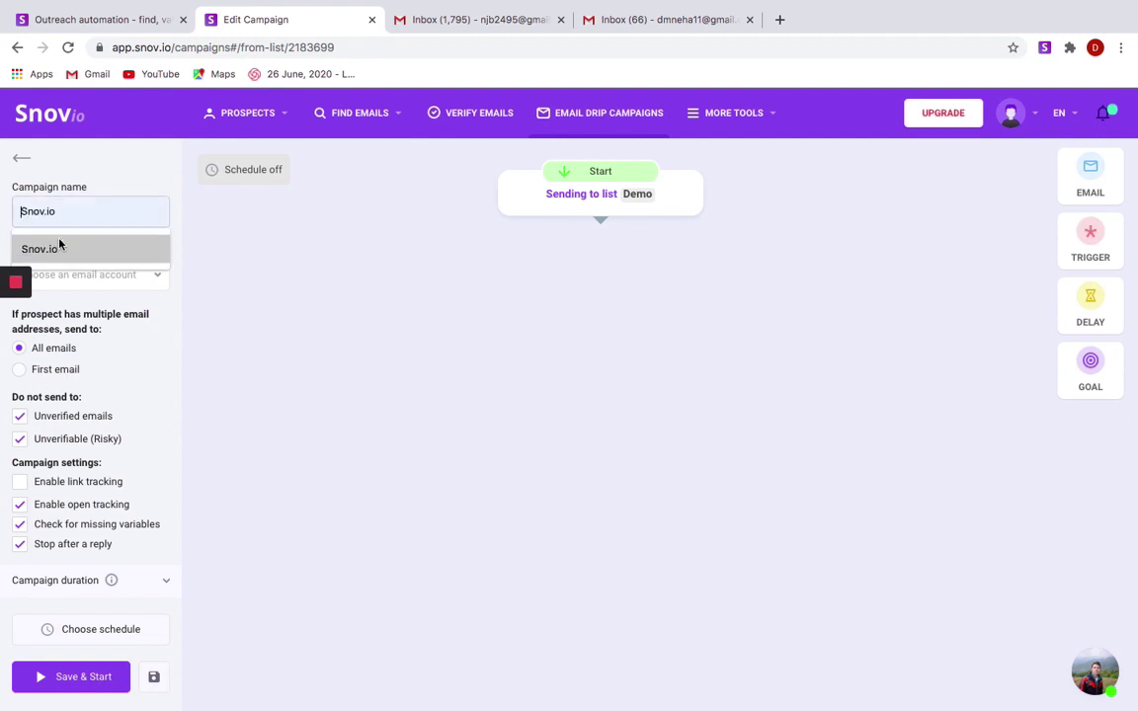
click(59, 250)
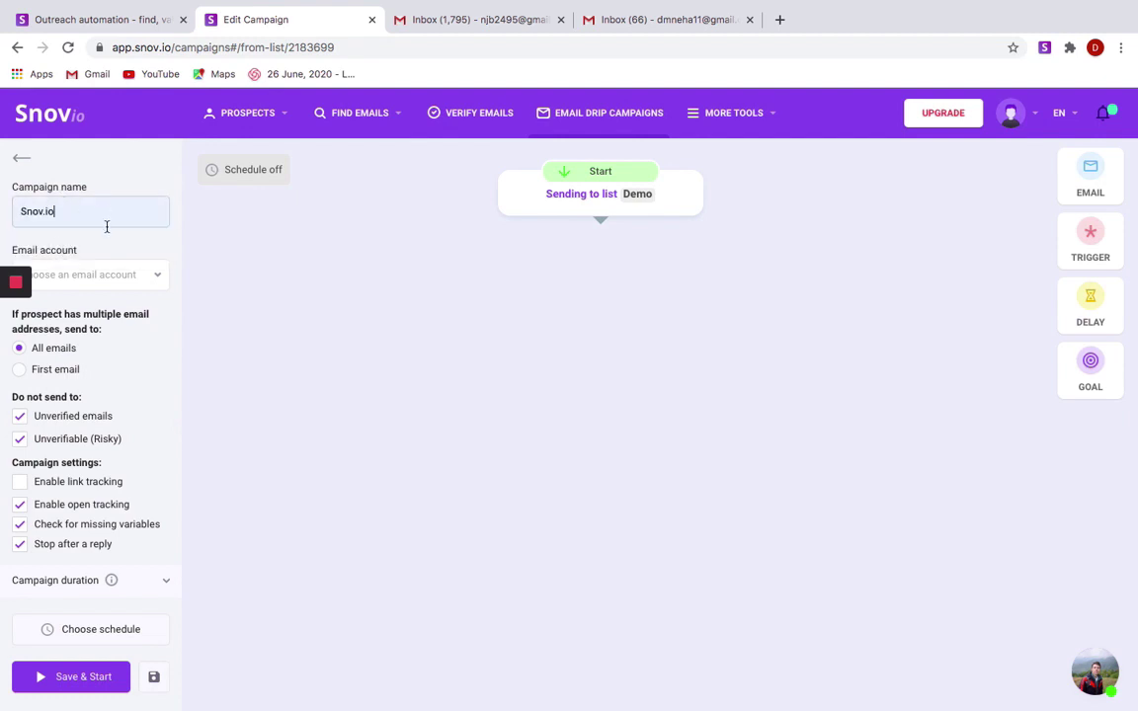
click(158, 280)
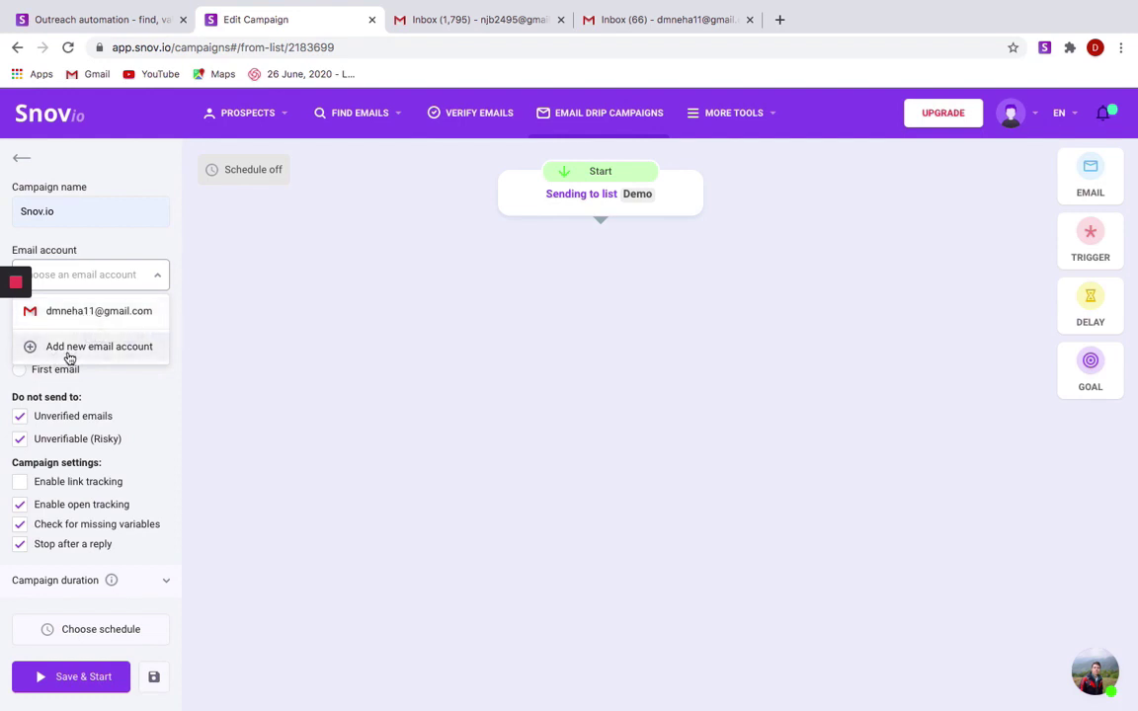
click(74, 310)
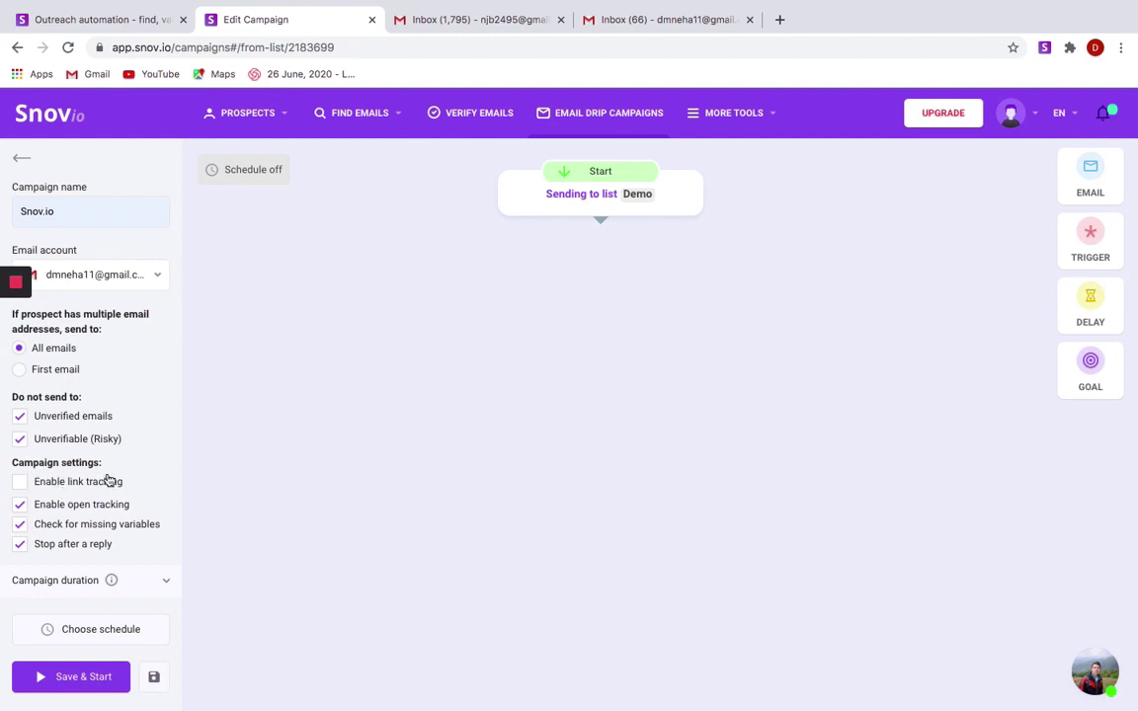
Enable link tracking for the campaign
mouse_move(109, 480)
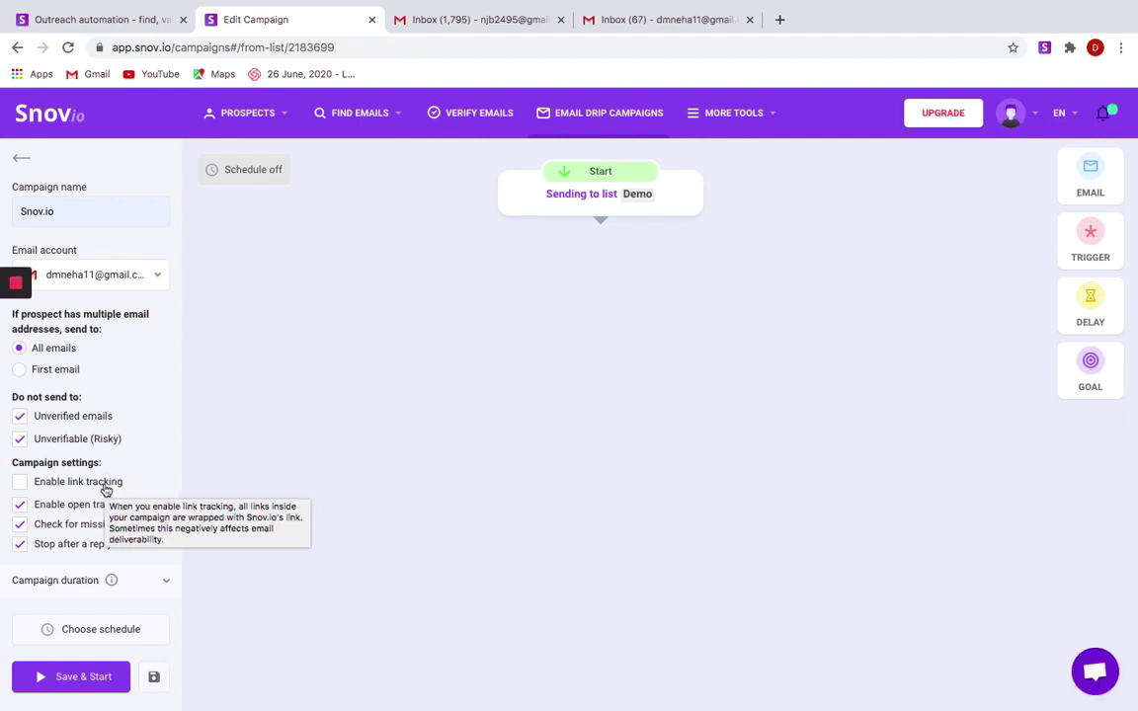
click(109, 481)
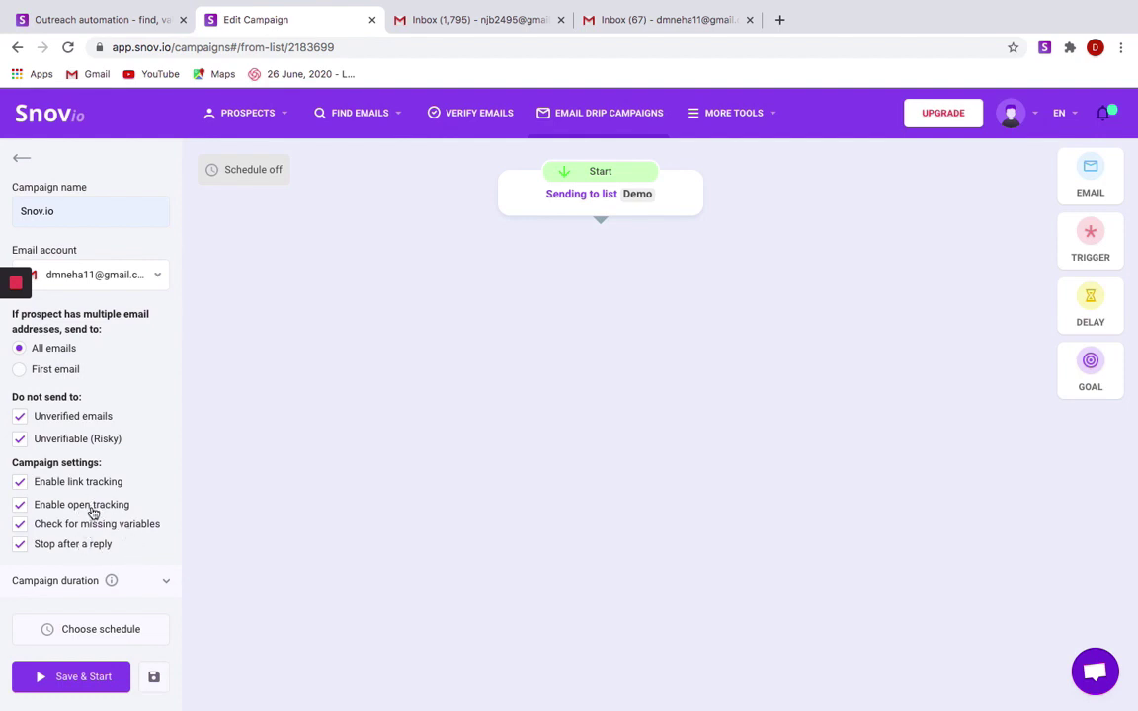
mouse_move(104, 513)
Set the campaign start to 5 July 2020, 09:00 AM, time zone GMT+05:30 Asia
click(165, 583)
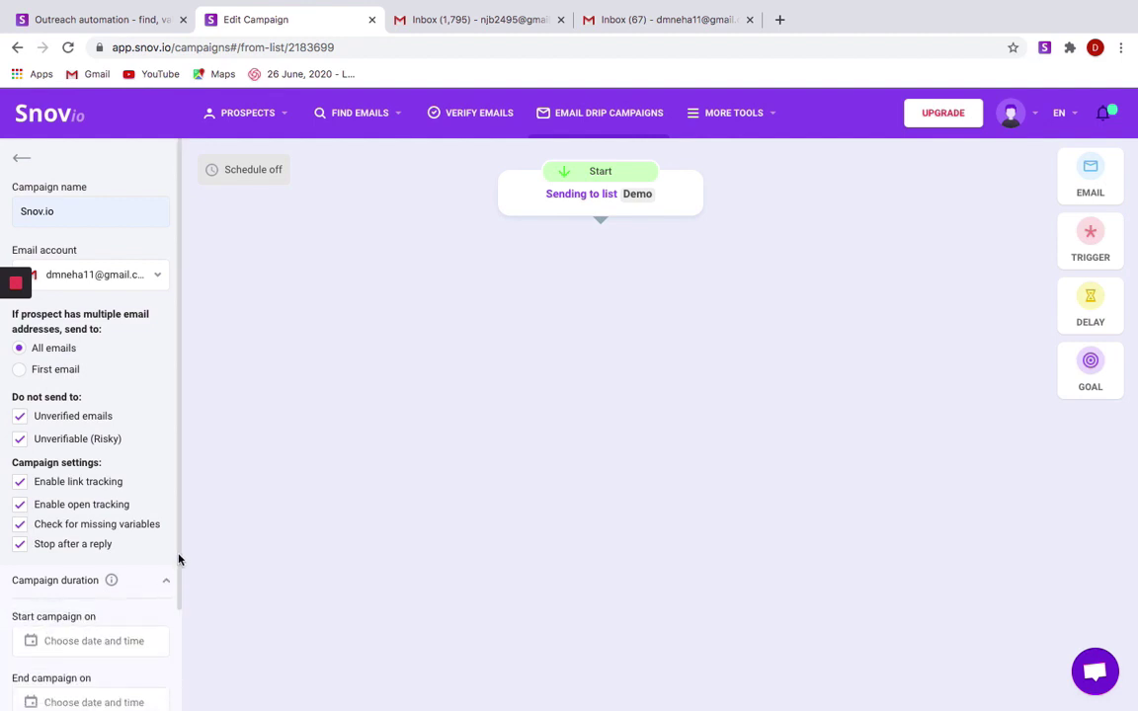
scroll(176, 573, down, 3)
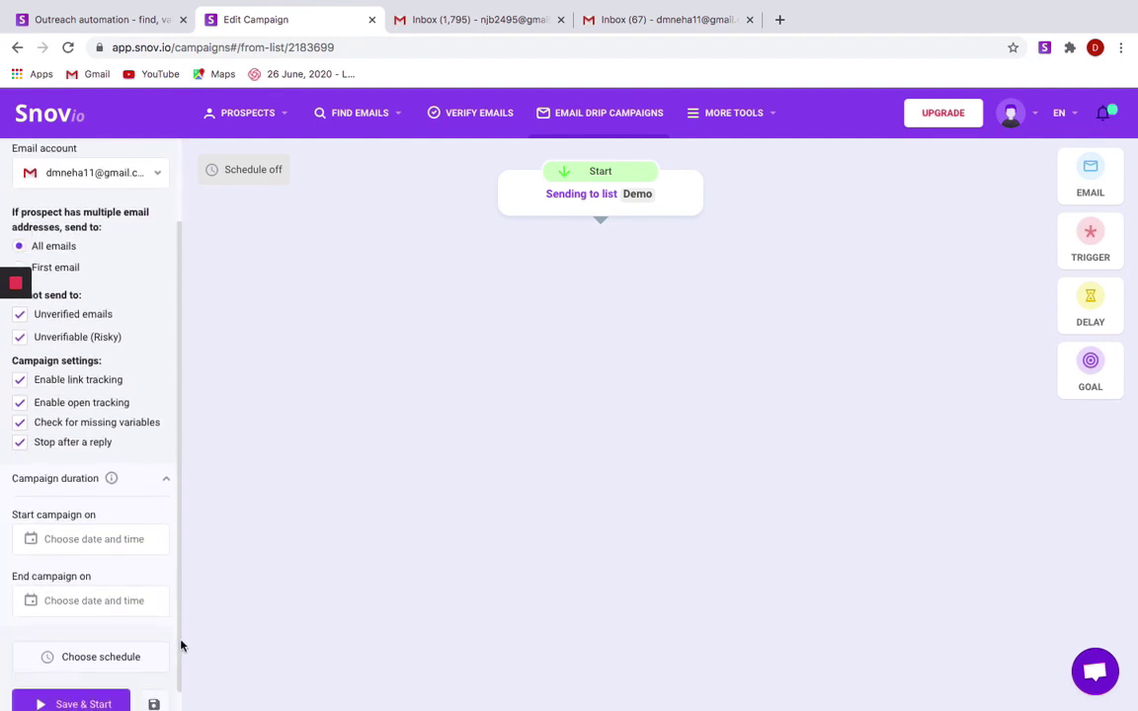
click(63, 541)
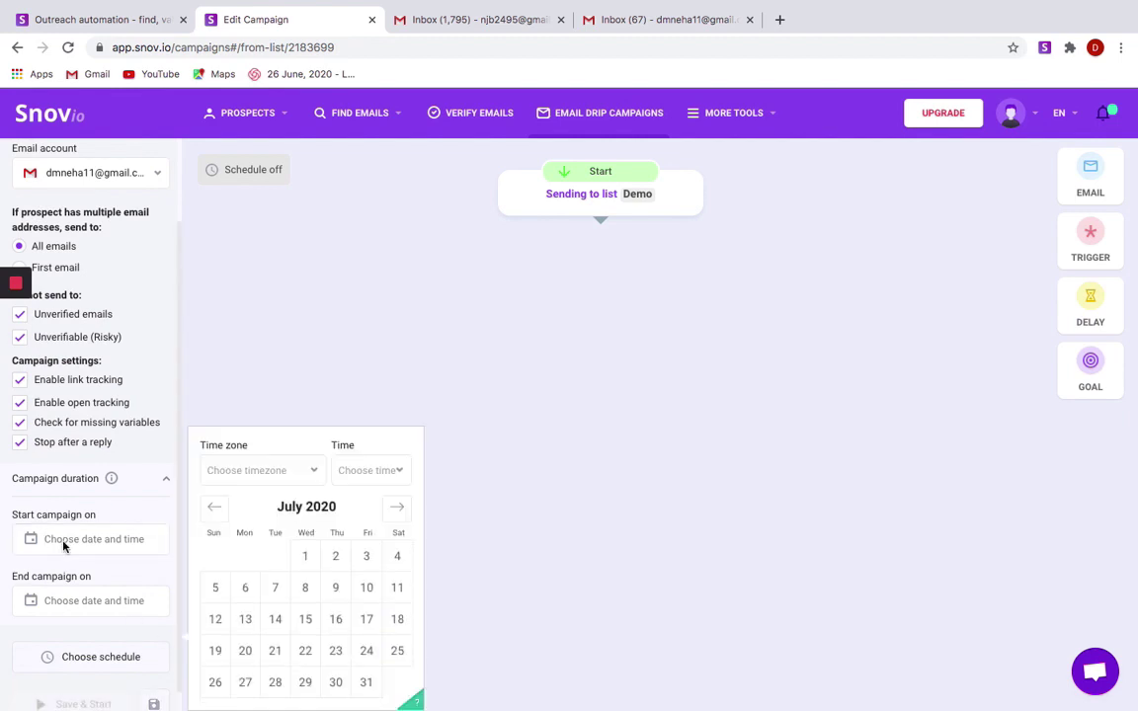
click(310, 477)
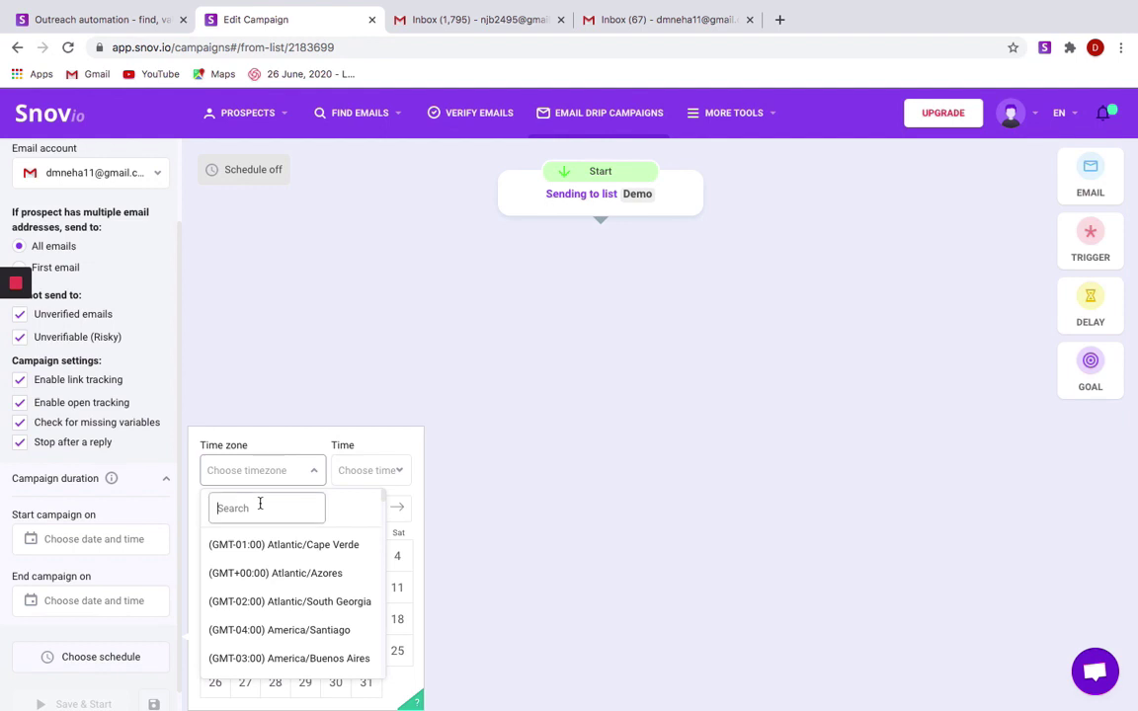
text(ASIA)
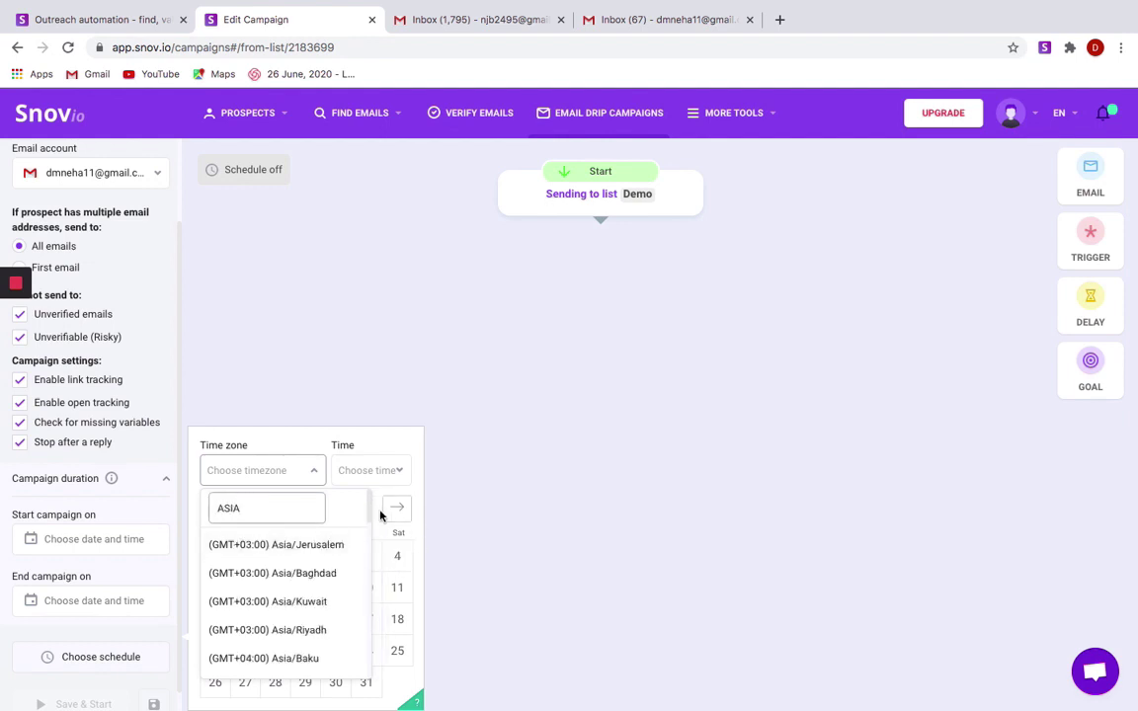
drag(370, 508, 358, 574)
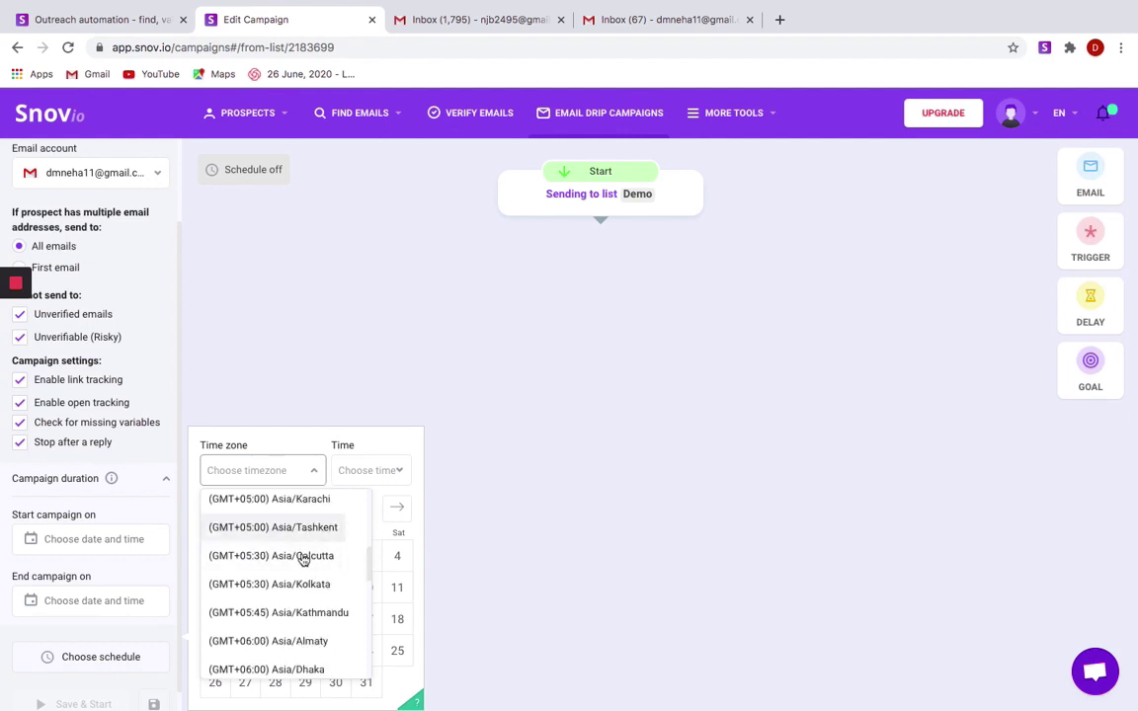
click(310, 585)
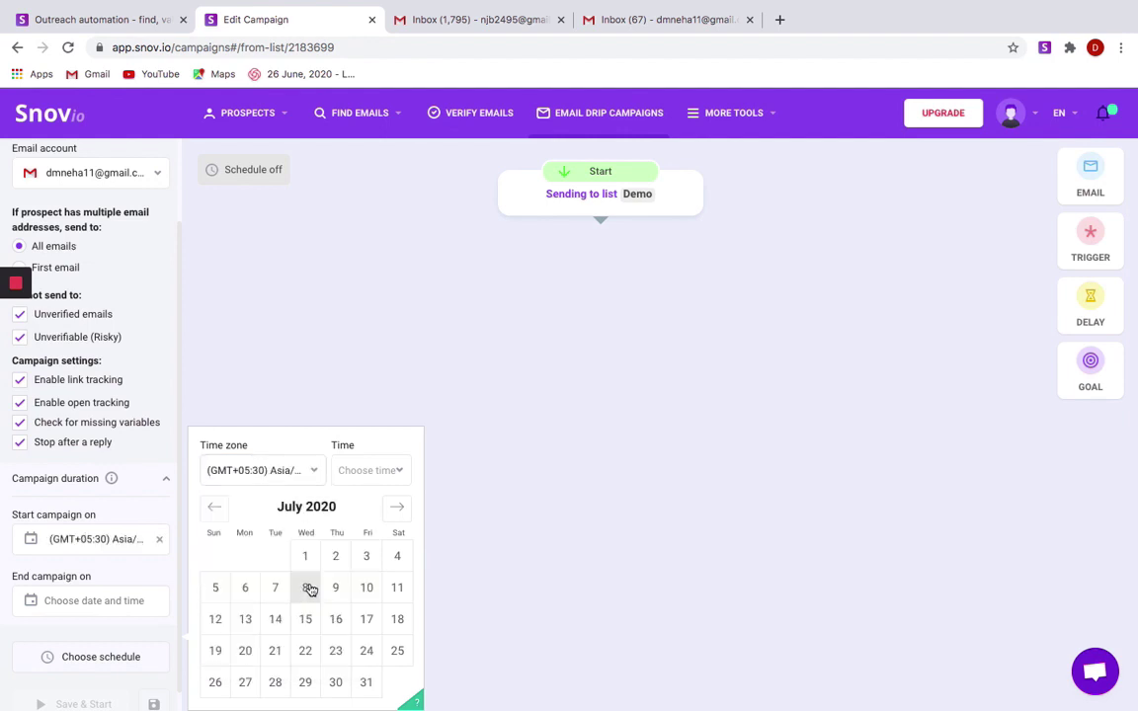
click(391, 474)
drag(409, 507, 409, 571)
click(376, 539)
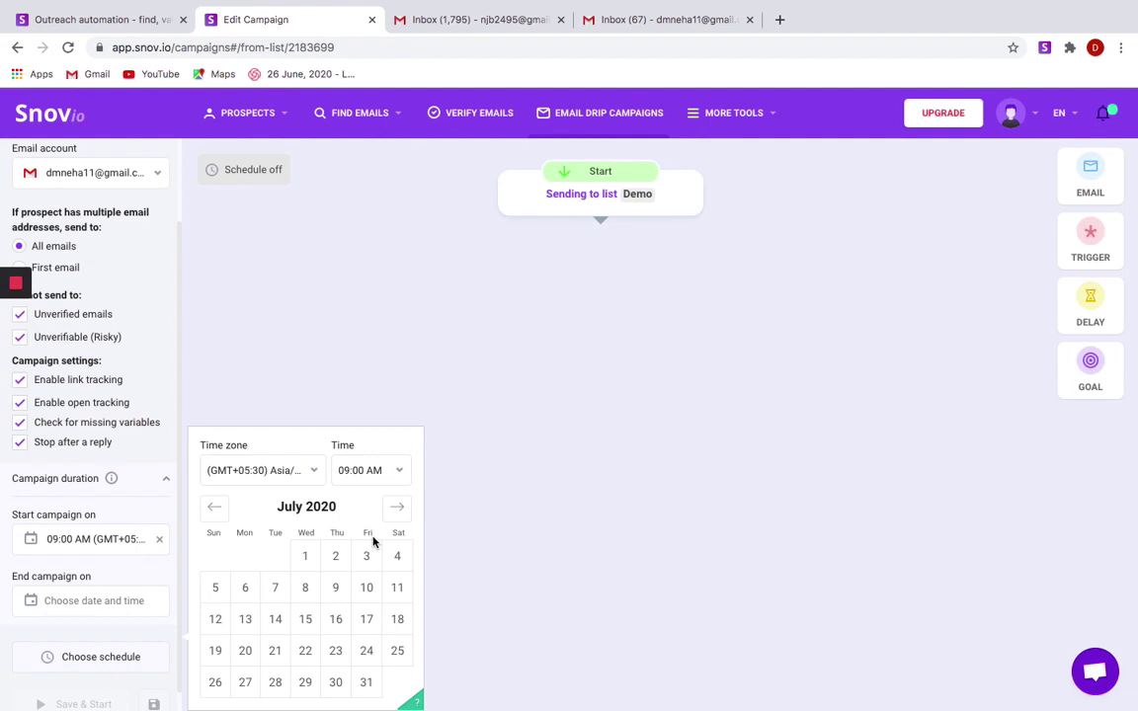
click(215, 591)
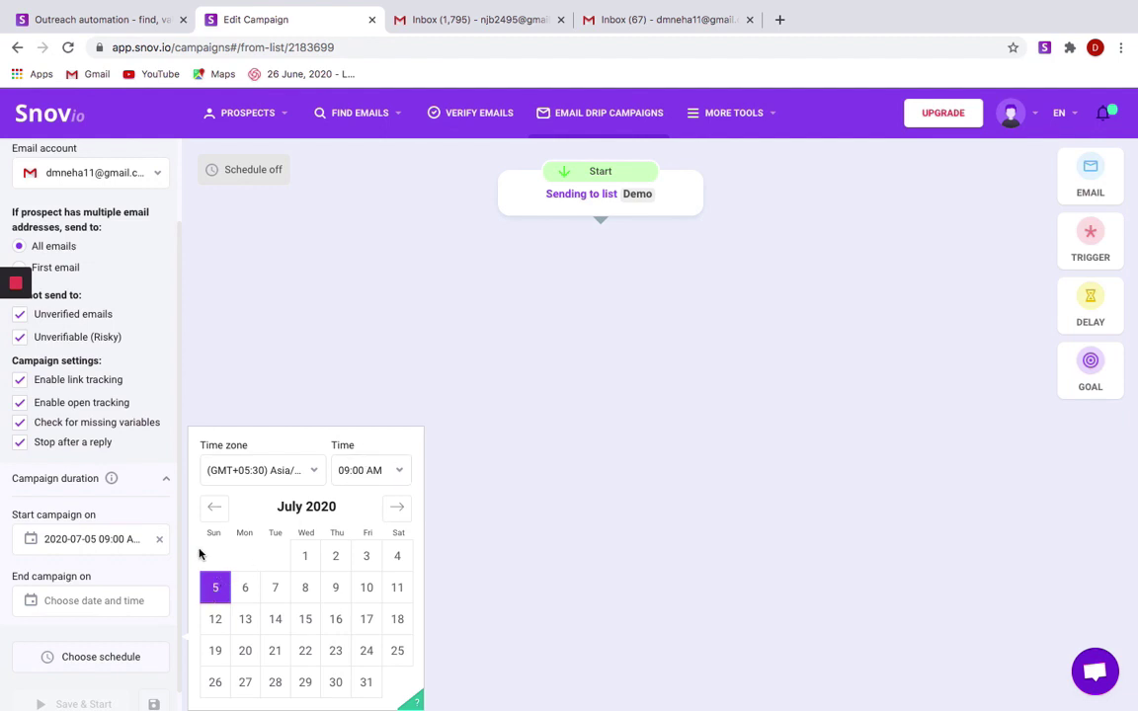
Set the campaign end to 20 July 2020, 07:00 PM
click(65, 600)
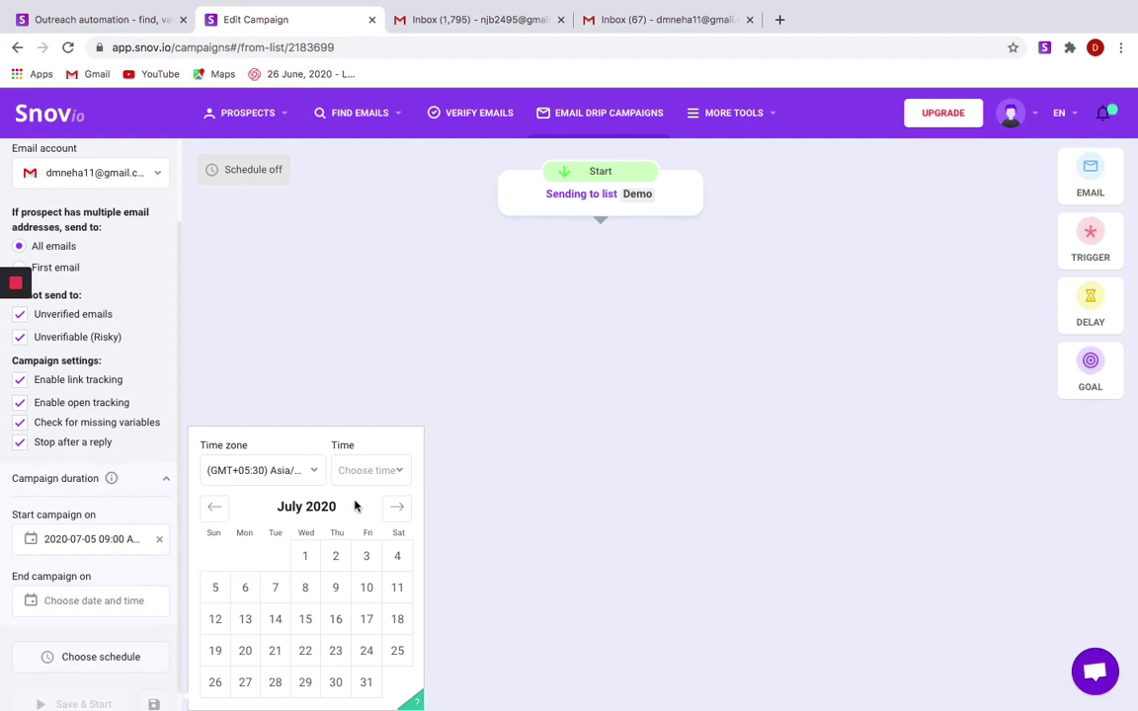
click(403, 471)
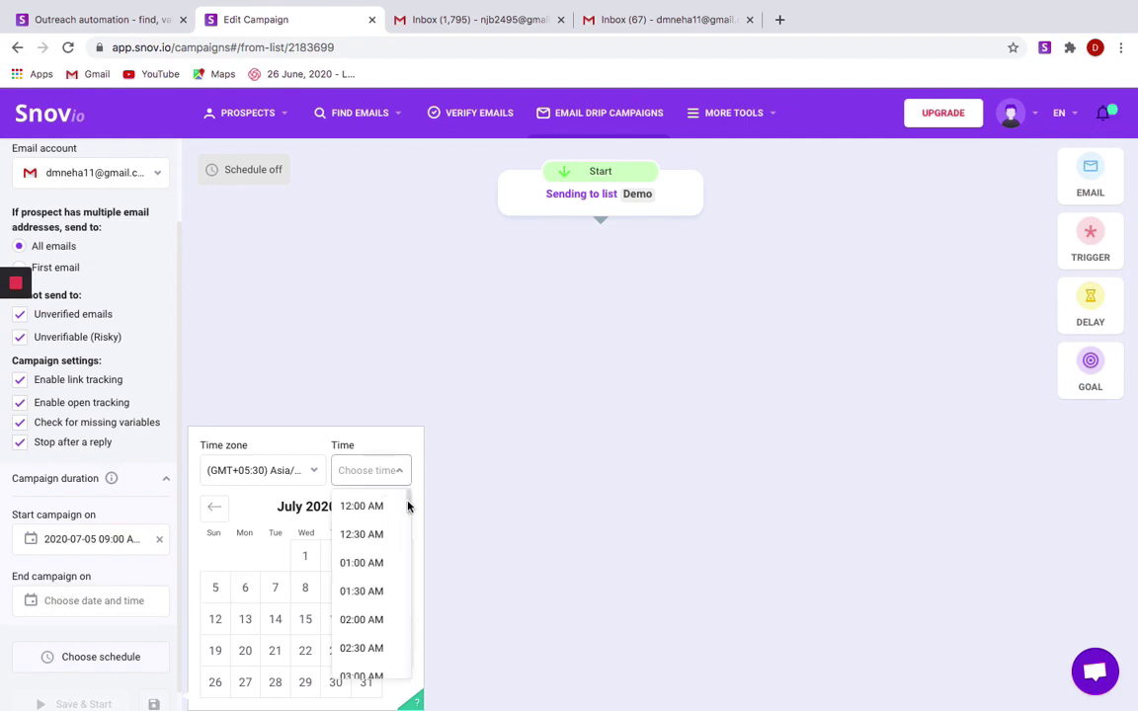
drag(408, 507, 422, 658)
click(376, 504)
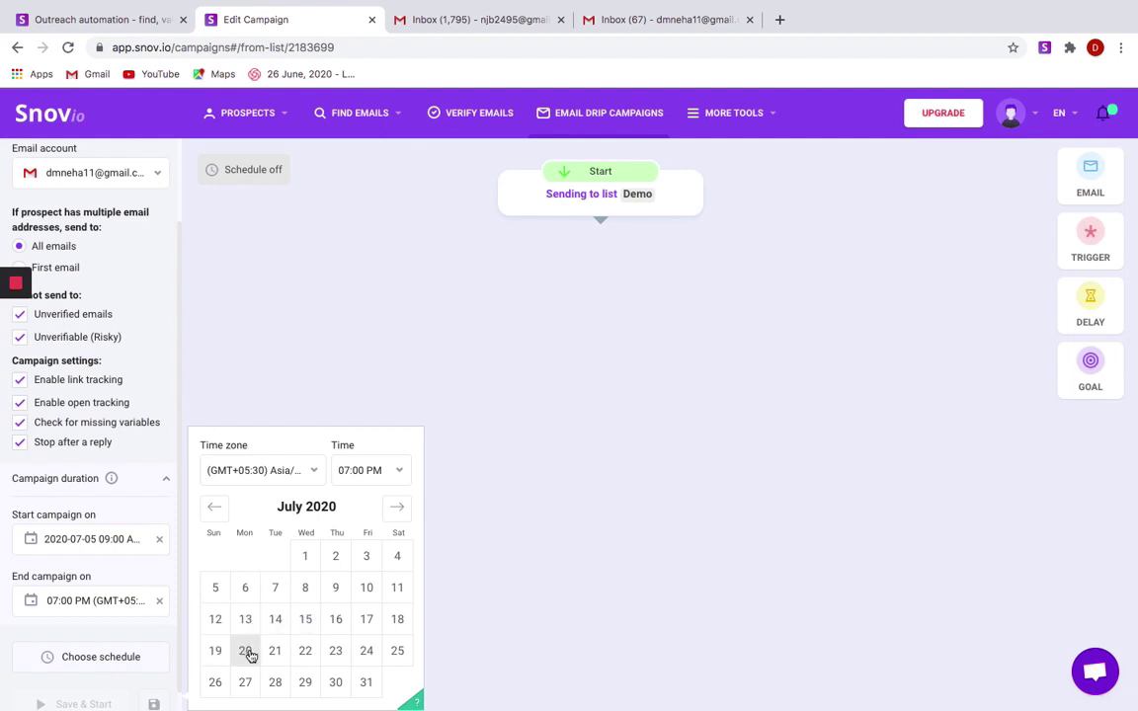
click(247, 652)
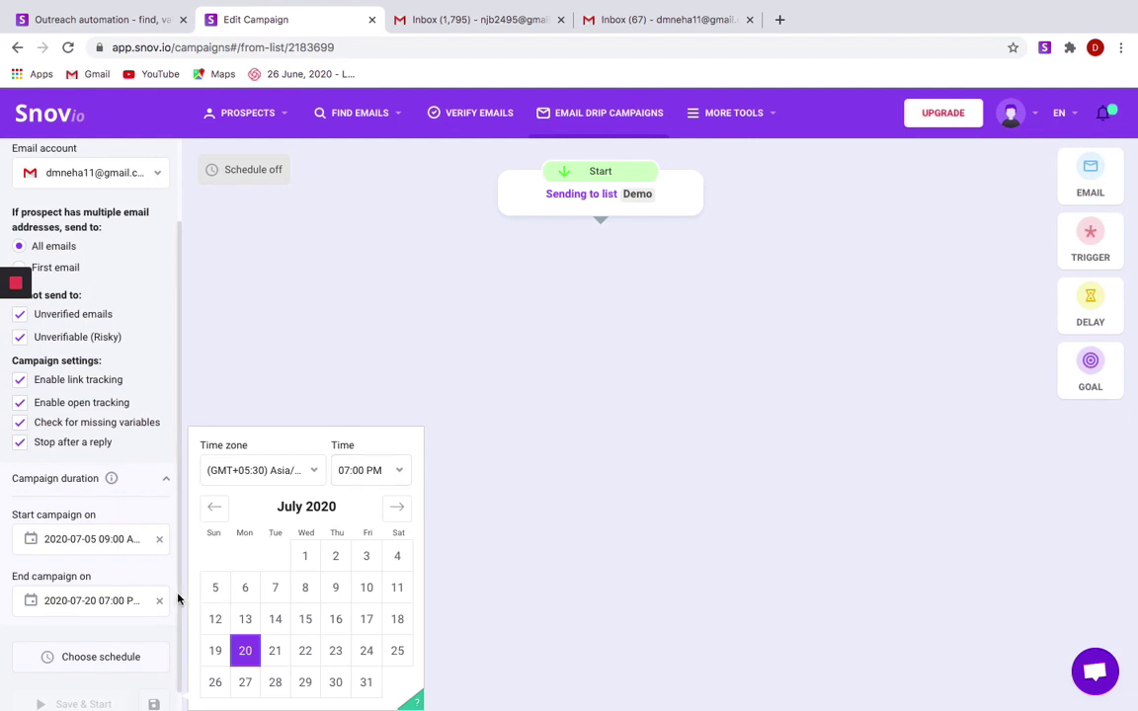
scroll(178, 625, down, 1)
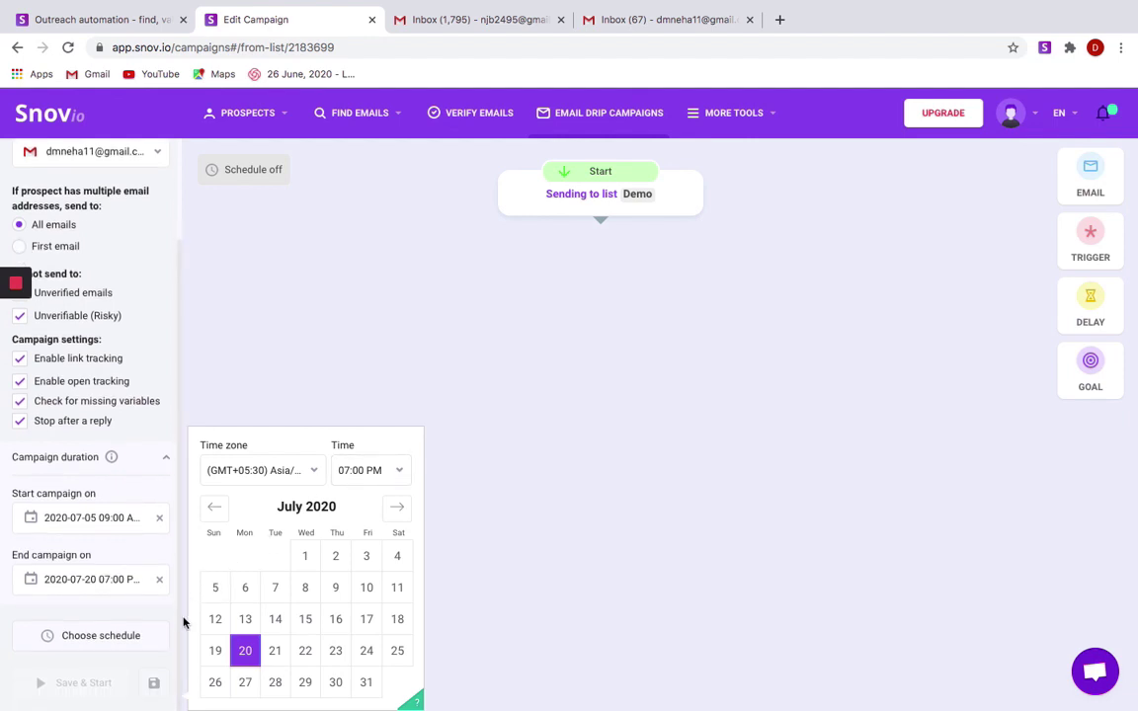
Create a new Snovio sending schedule for Monday to Saturday, 09:00 AM–06:00 PM
click(165, 610)
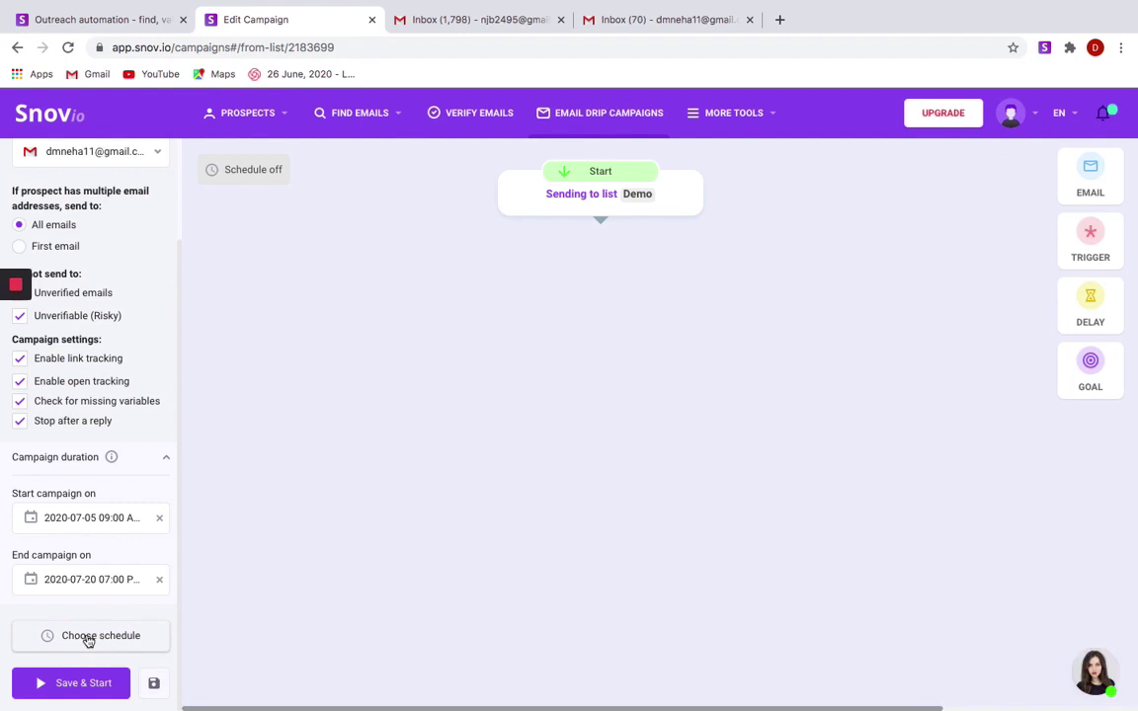
click(84, 637)
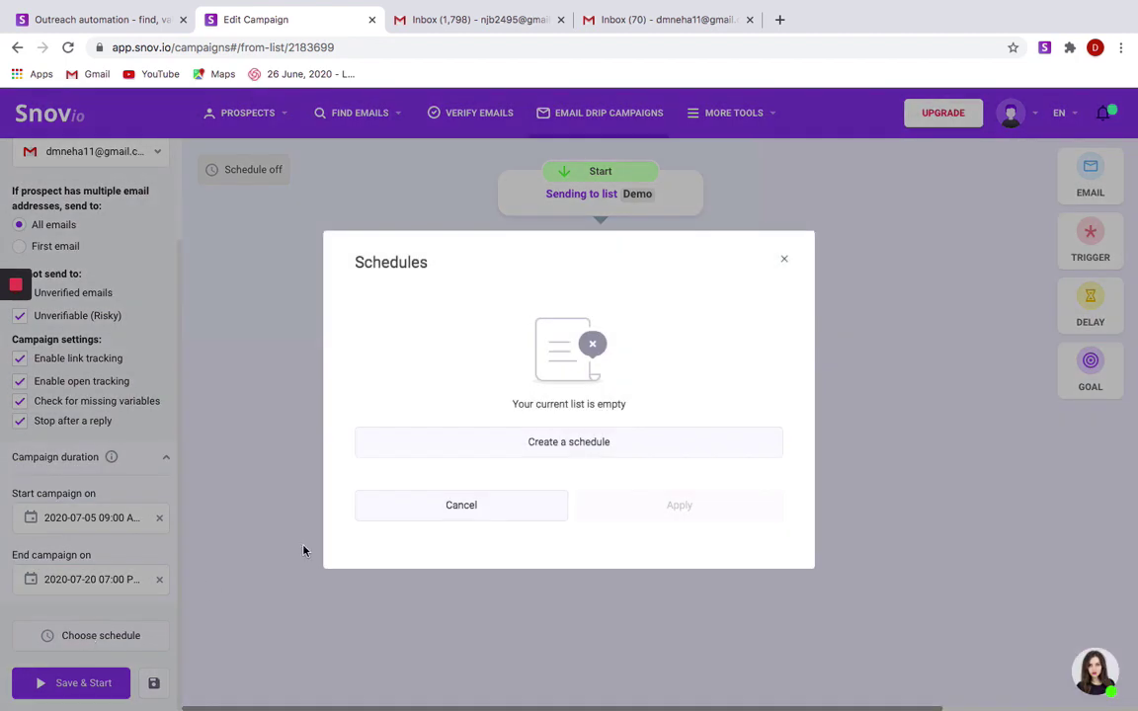
click(569, 445)
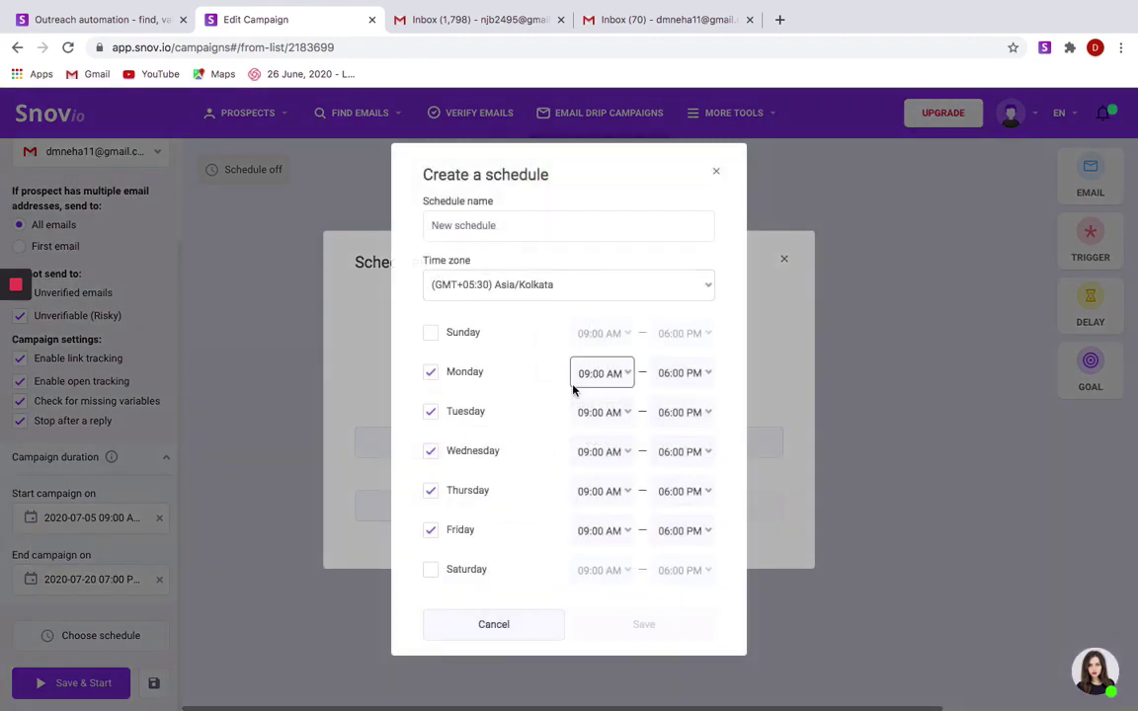
click(456, 227)
text(Snovio)
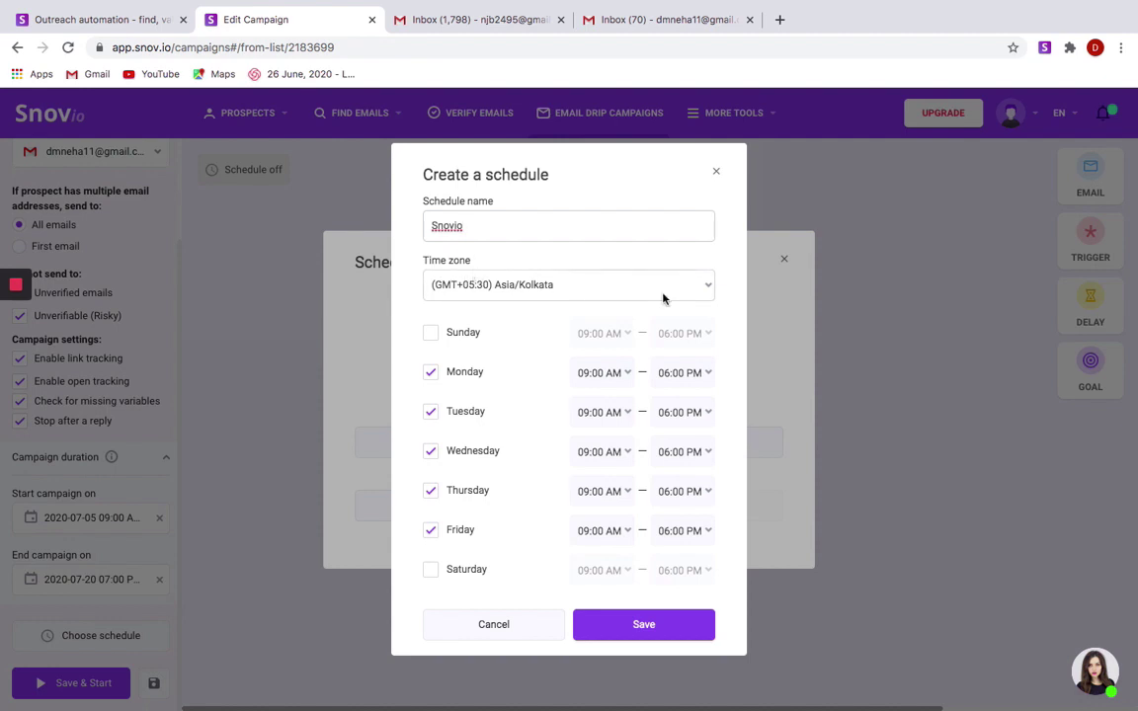
click(709, 288)
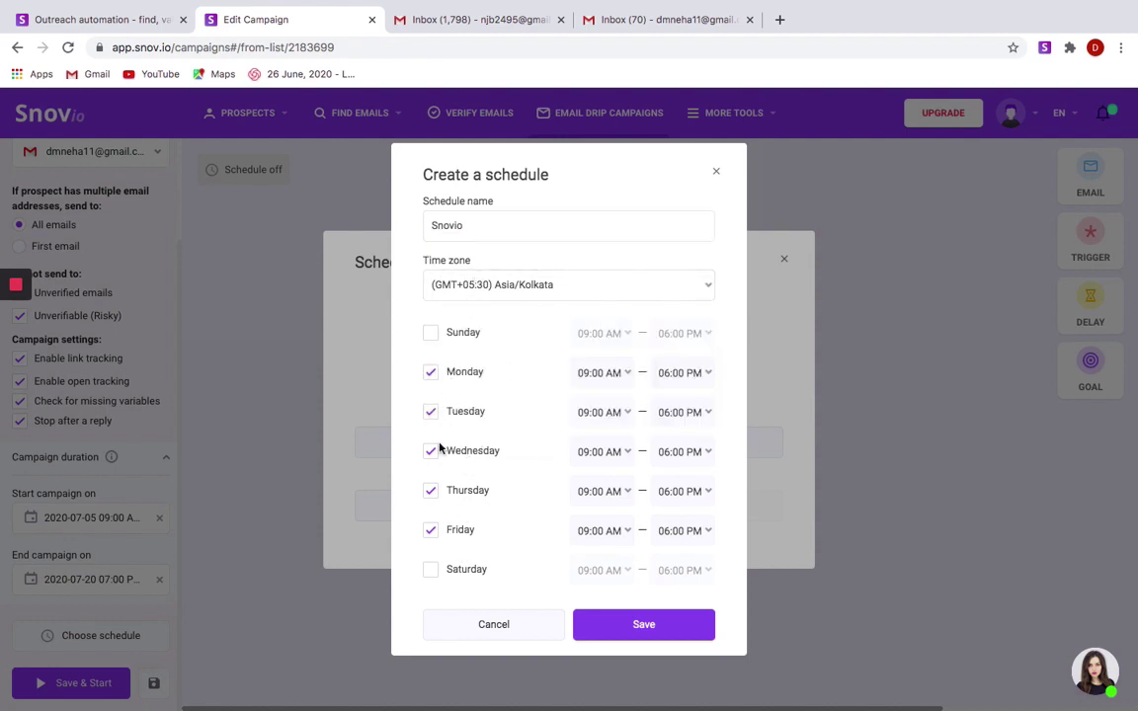
click(430, 581)
click(627, 375)
click(676, 374)
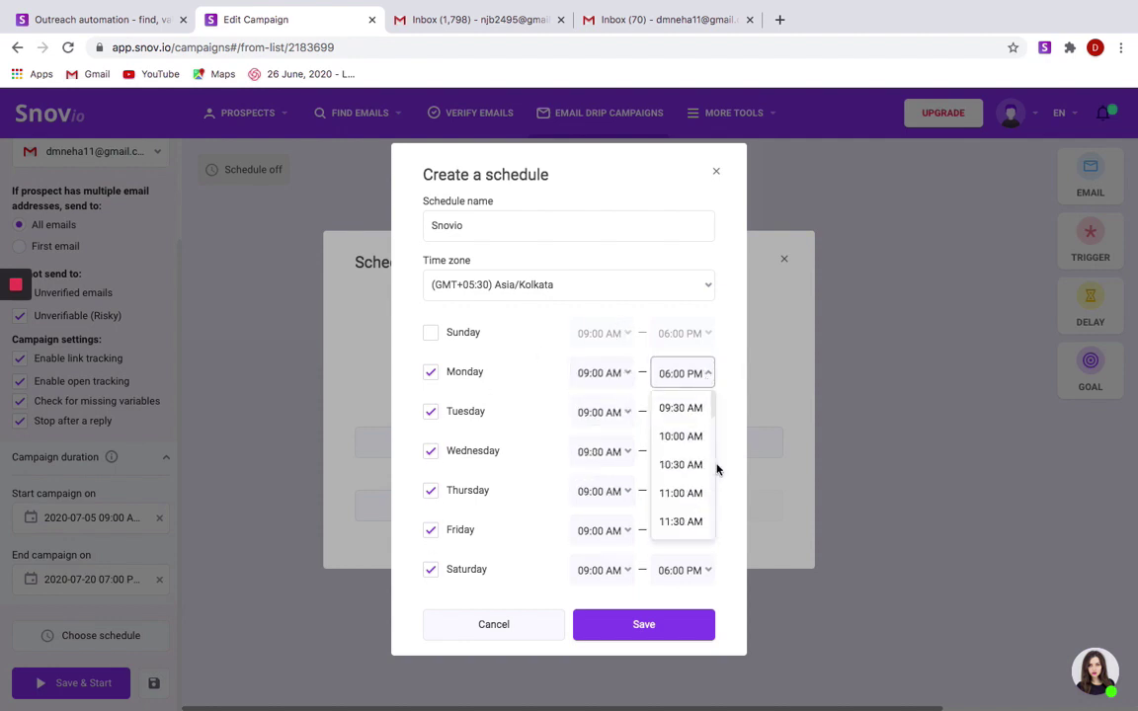
click(736, 392)
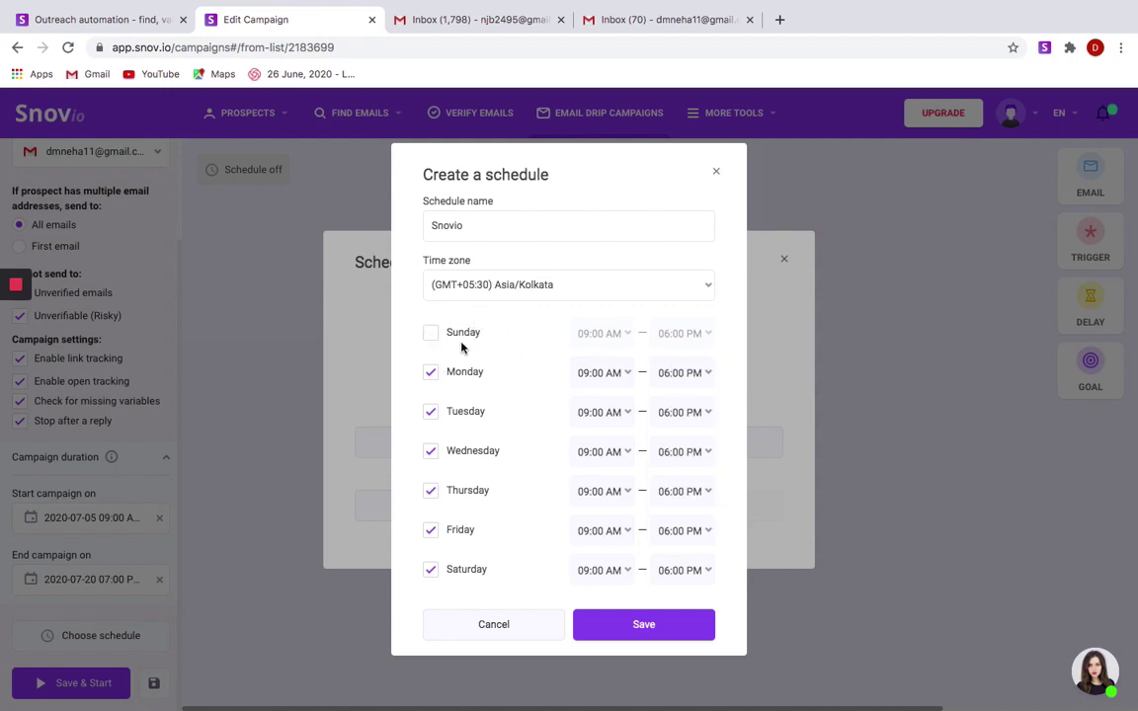
Save the Snovio schedule and apply it to the campaign
click(622, 627)
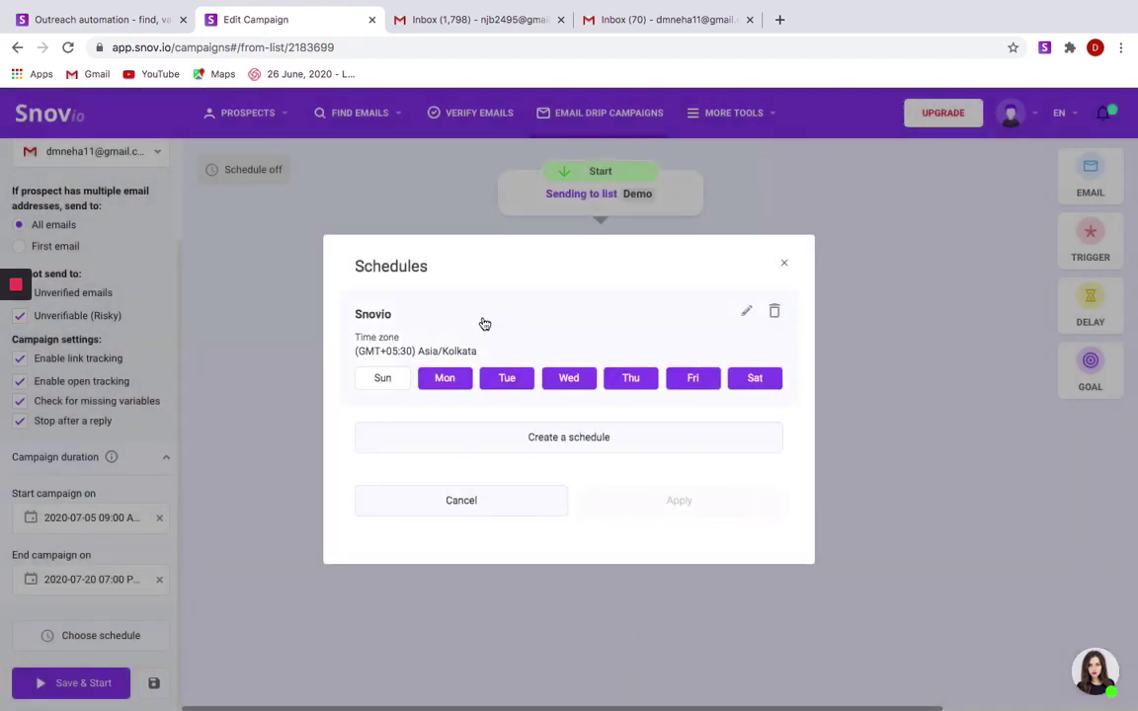
click(484, 324)
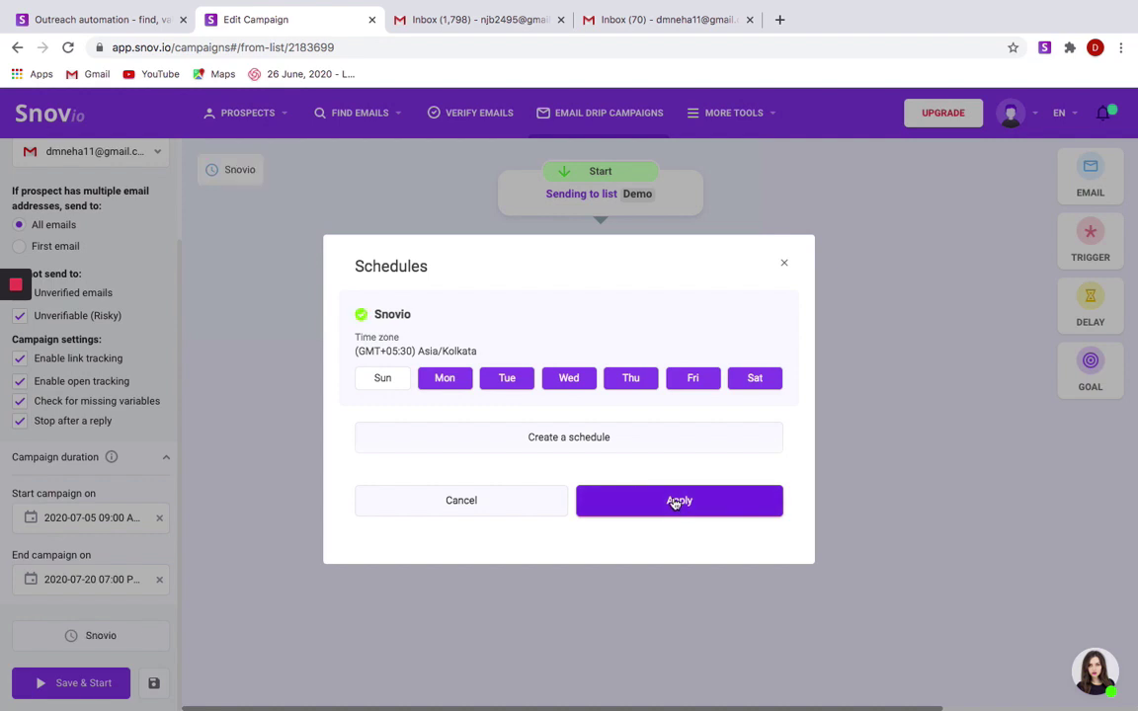
click(675, 502)
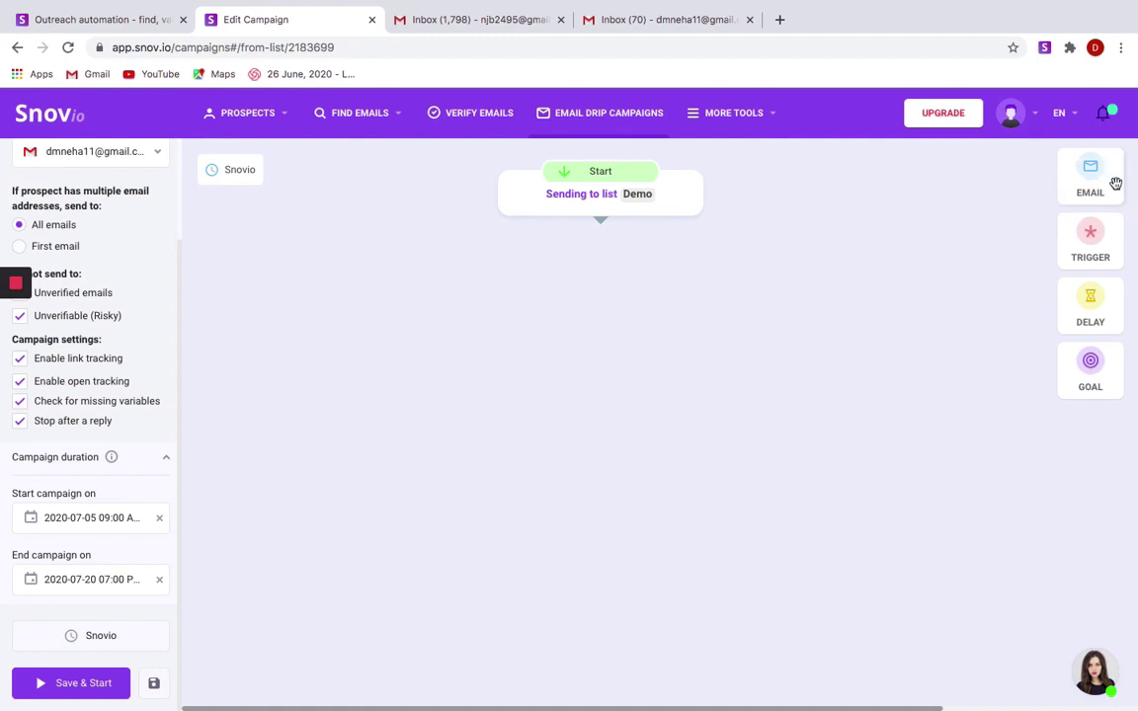
Add an Email step below Start and connect Start to it
drag(1116, 184, 635, 306)
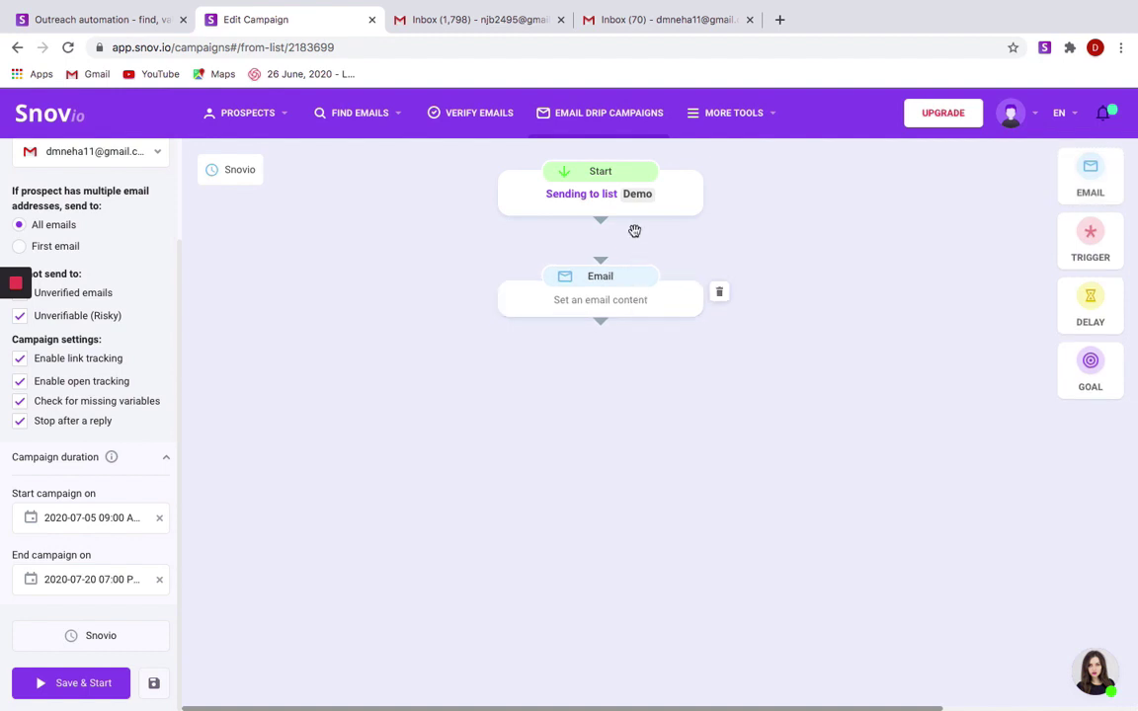
drag(600, 224, 600, 263)
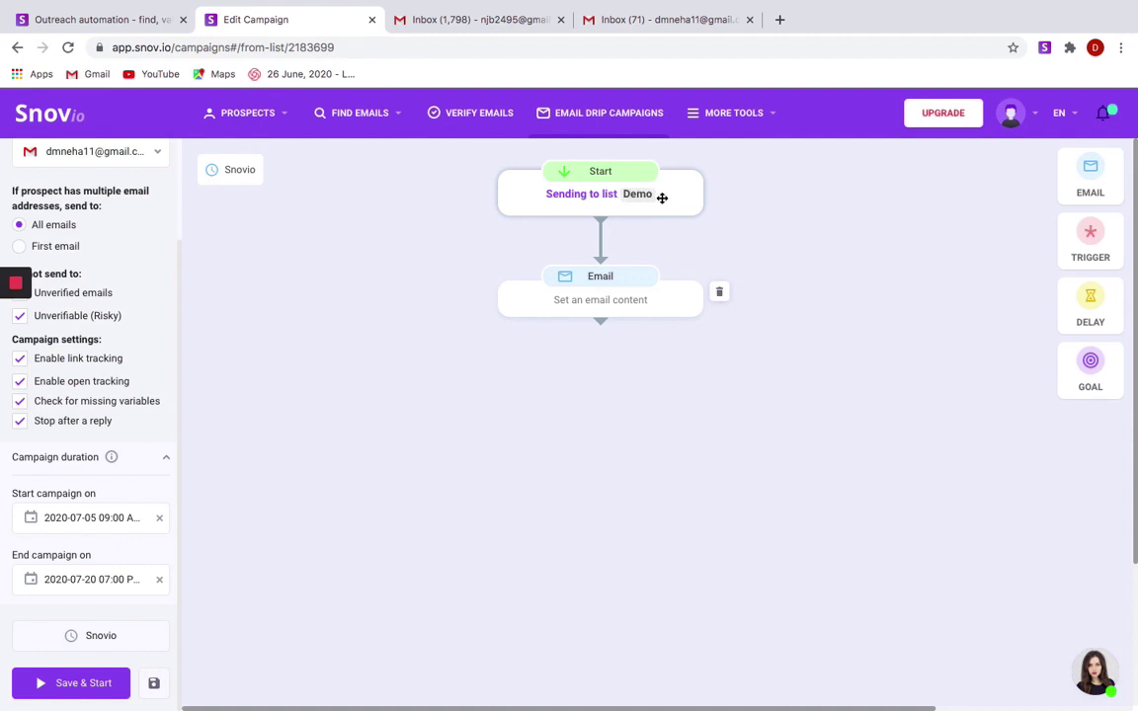
Review the Start node's prospect lists and keep Demo as the list
click(643, 195)
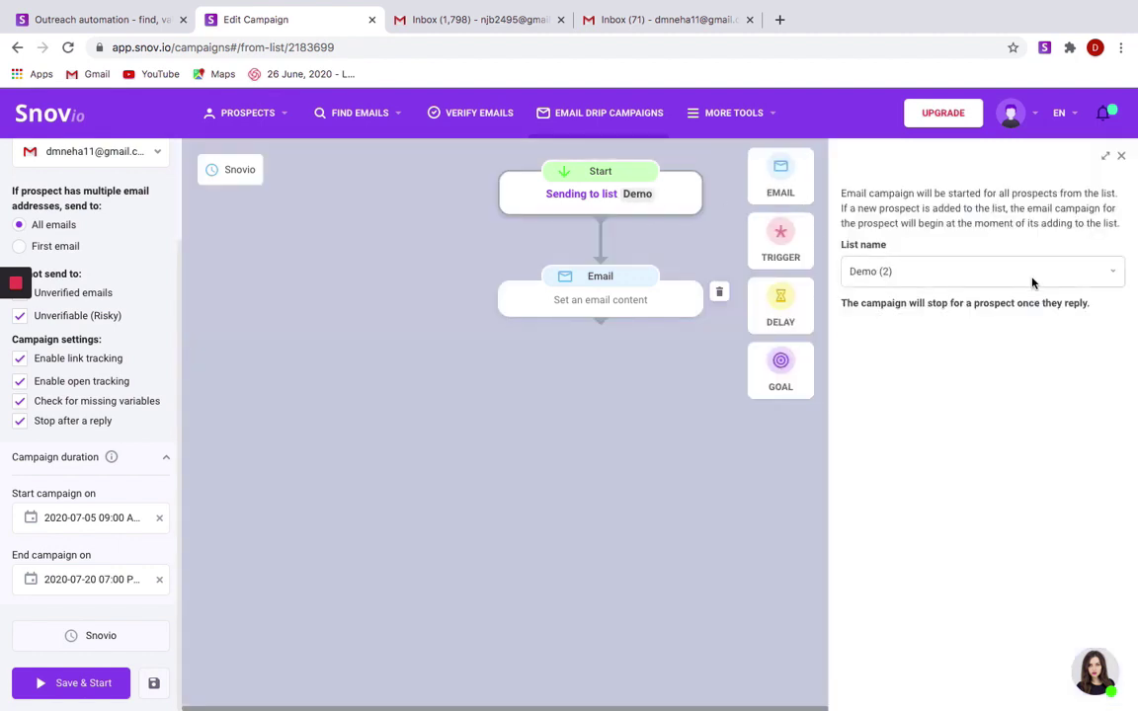
click(1113, 271)
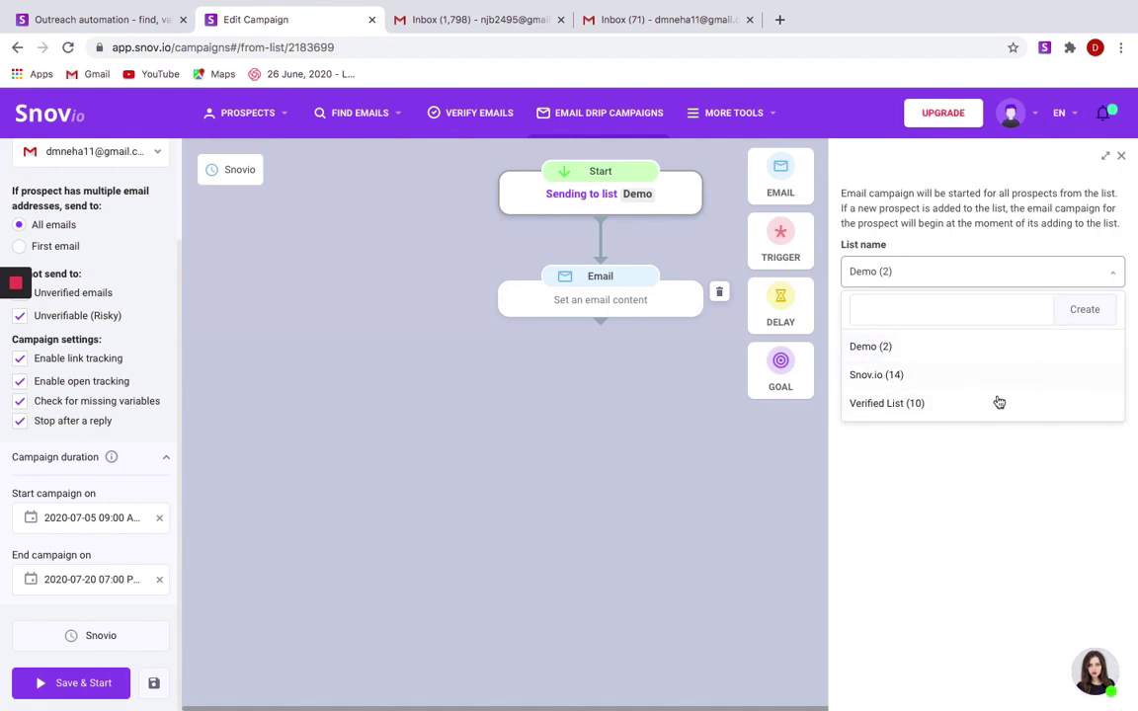
click(674, 241)
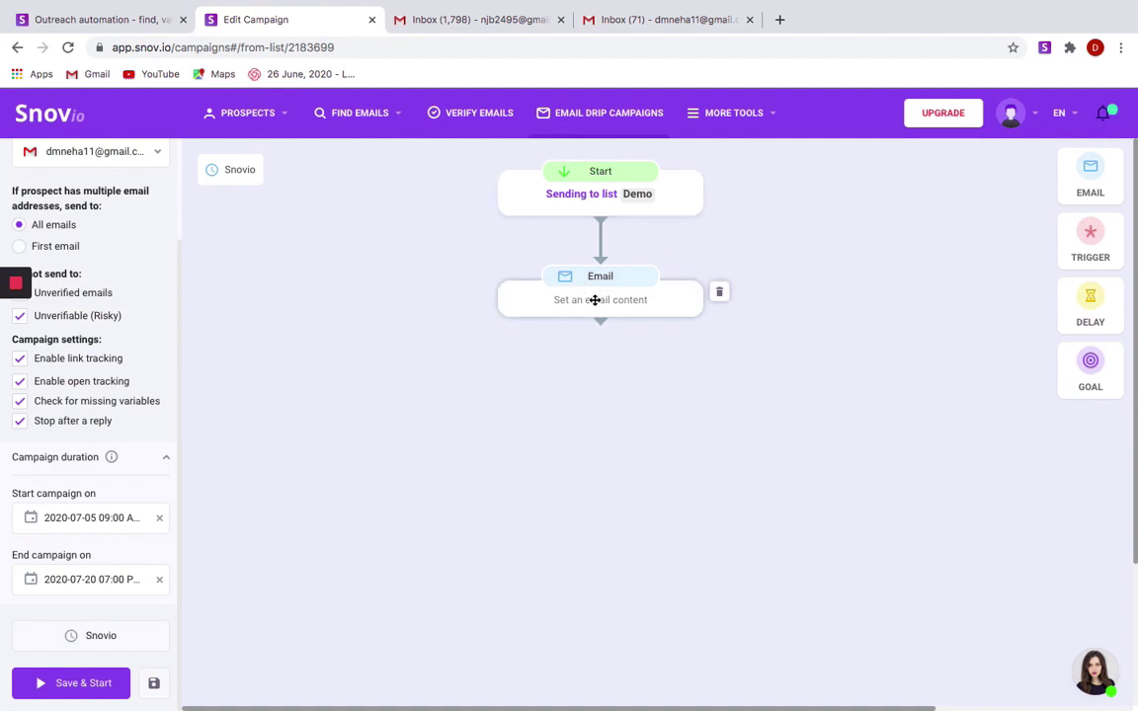
Add a Trigger step connected after the first email and bring up its conditions
click(565, 302)
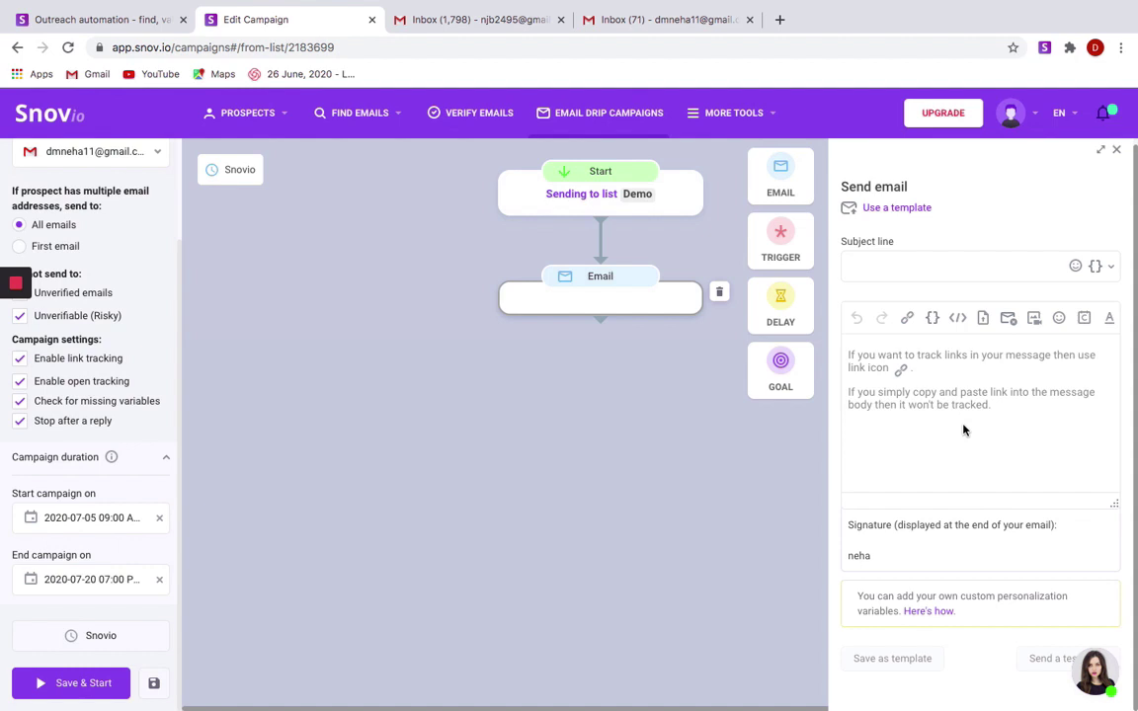
click(1118, 149)
drag(1091, 242, 610, 389)
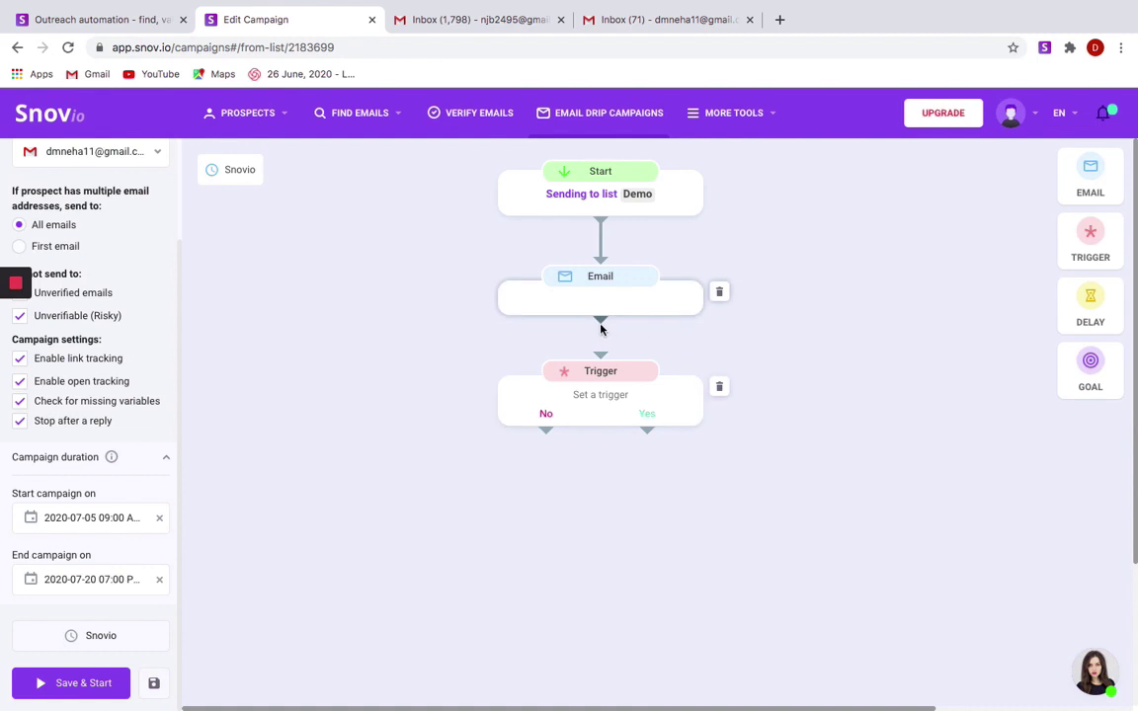
drag(601, 322, 602, 360)
click(593, 402)
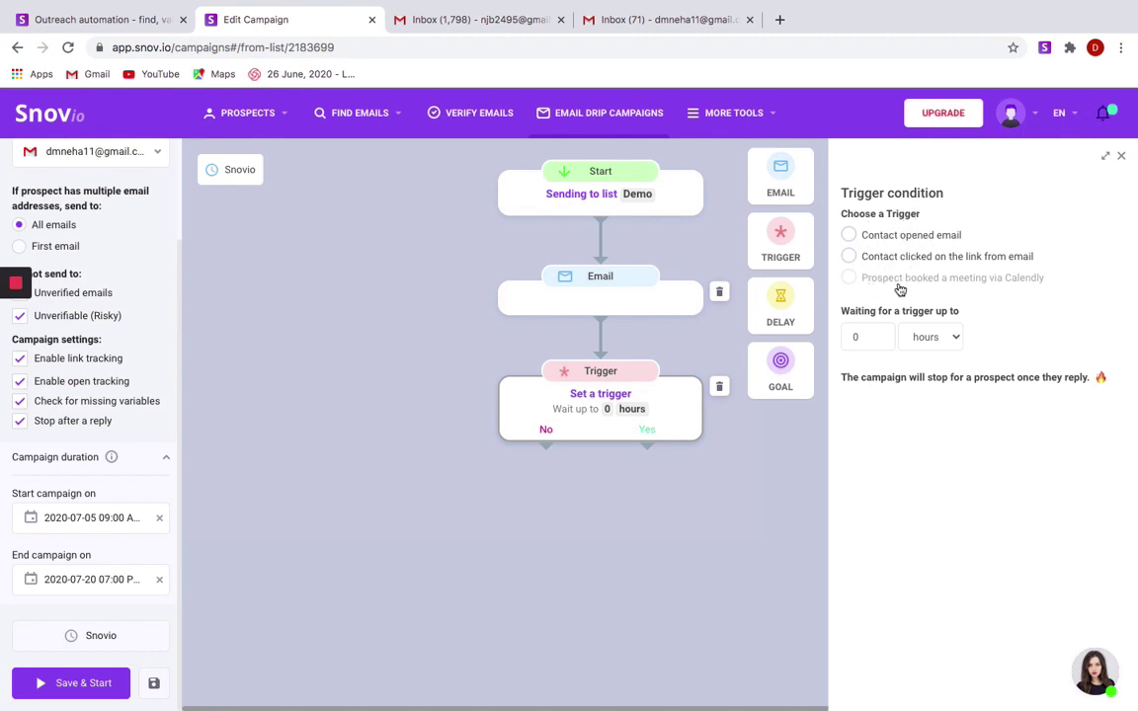
Make the trigger fire on 'Contact opened email' with a 2-day wait
mouse_move(894, 283)
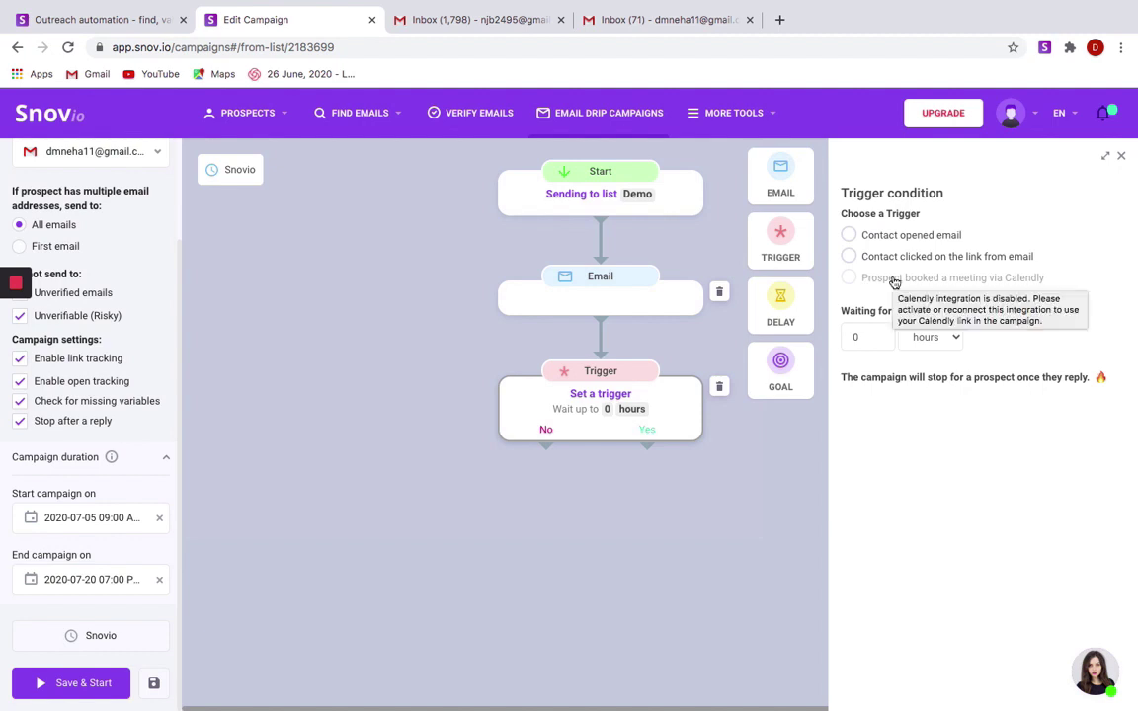
click(849, 237)
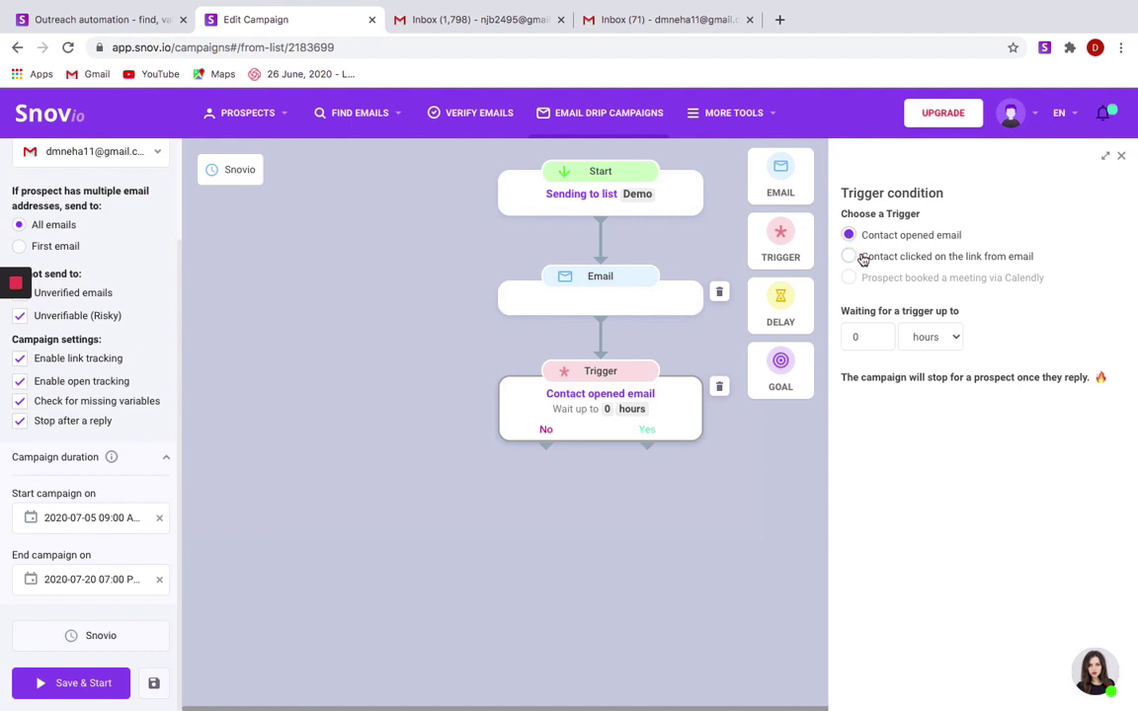
click(958, 339)
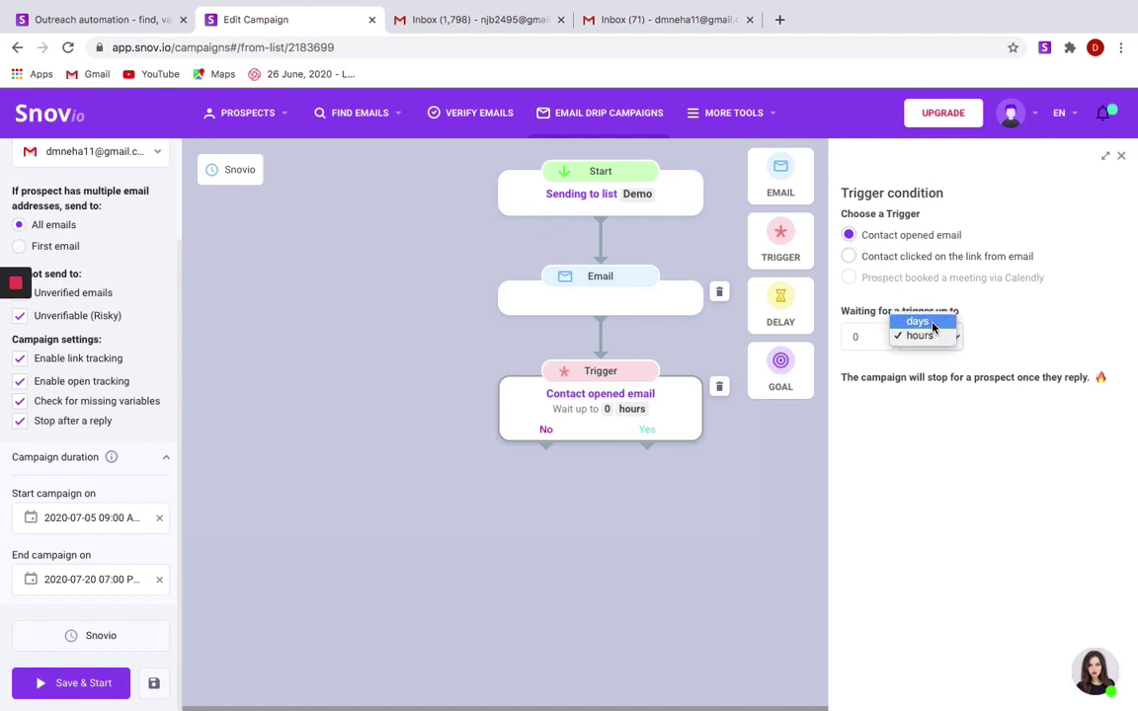
click(918, 321)
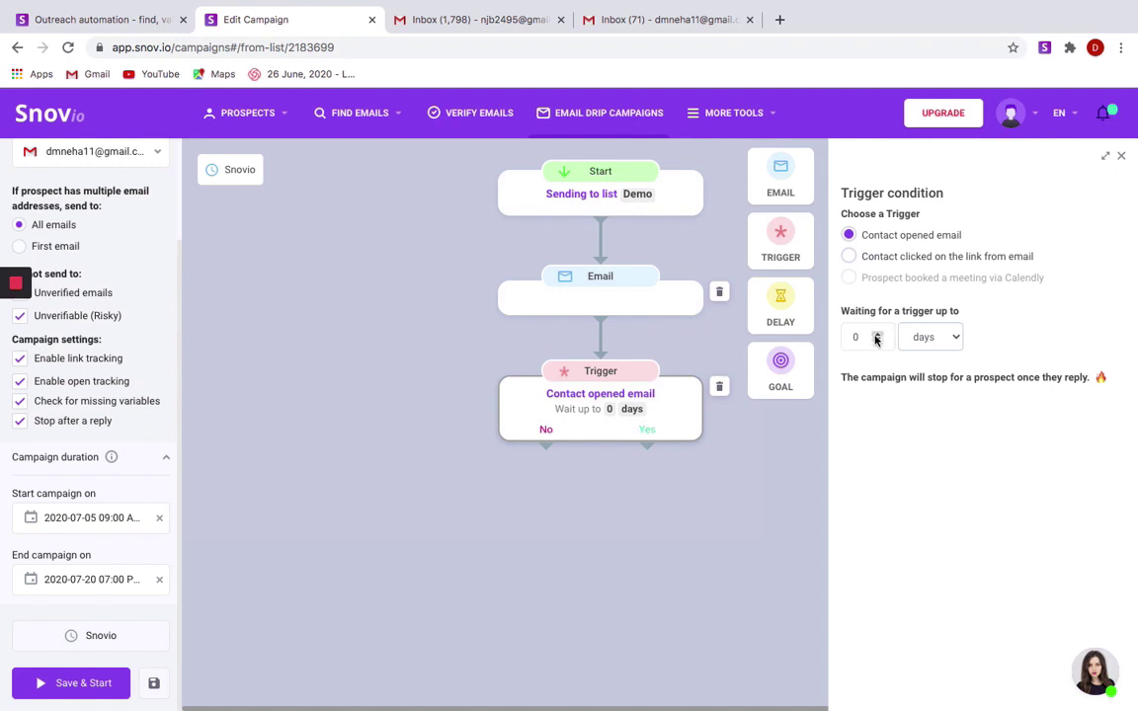
click(875, 335)
click(1123, 155)
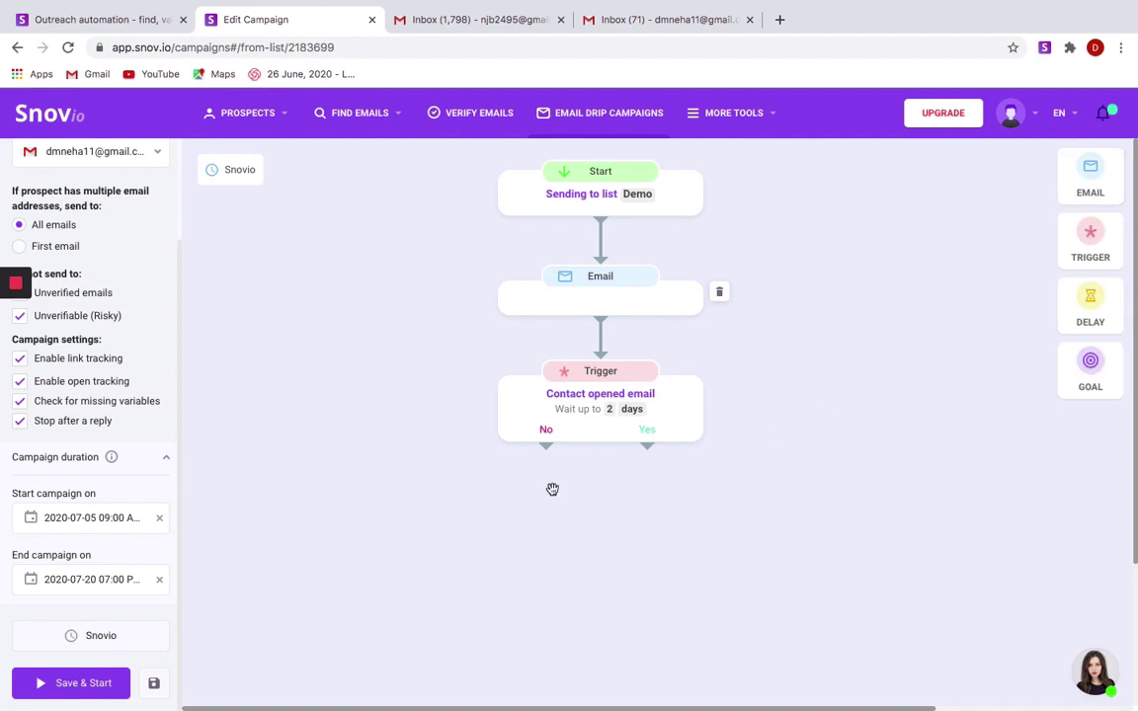
Add two Email steps and link the trigger's Yes and No outcomes to them
mouse_move(579, 432)
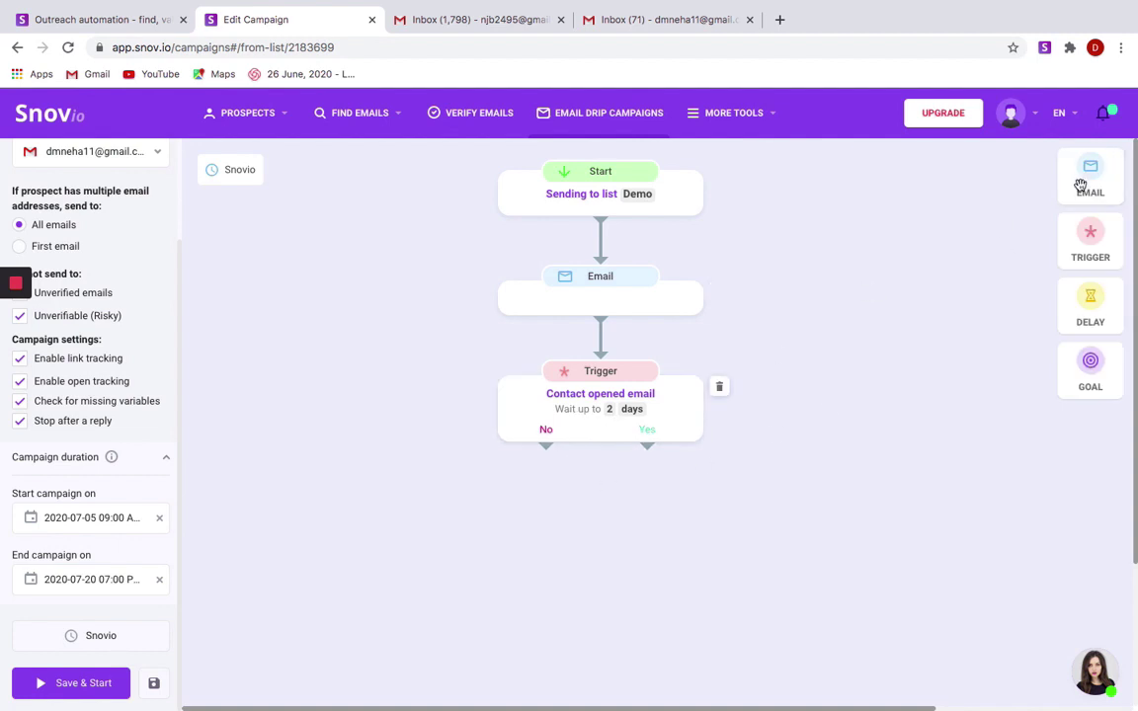
drag(1102, 178, 868, 498)
drag(649, 446, 838, 451)
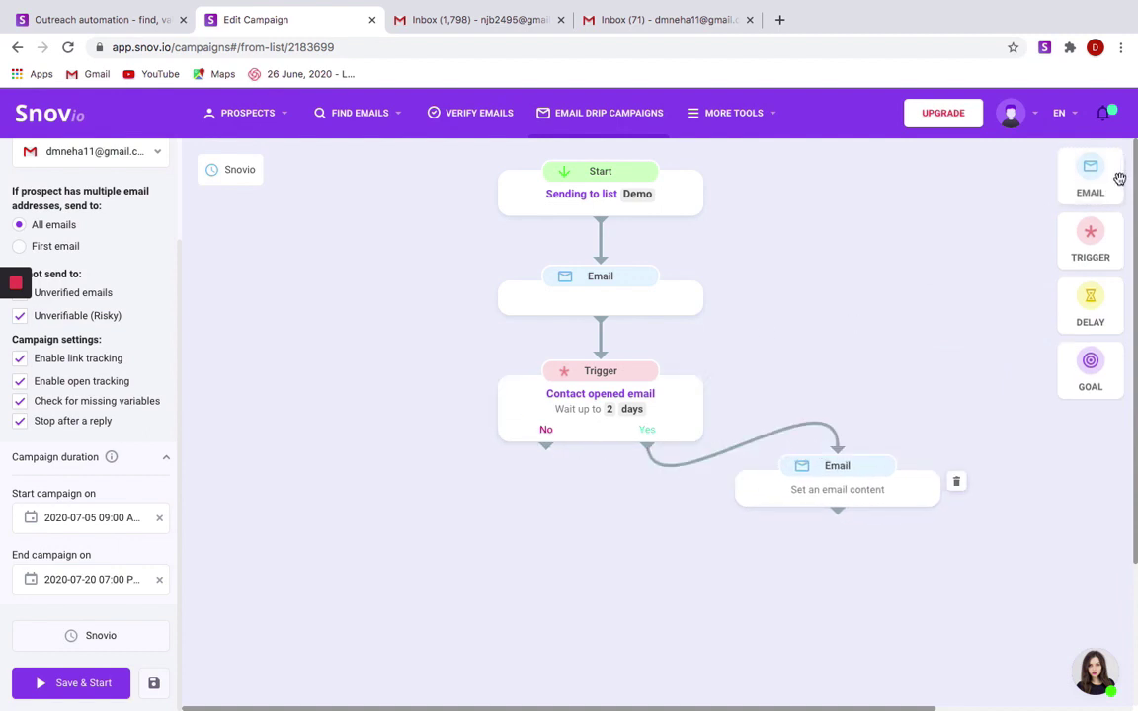
drag(1118, 178, 378, 500)
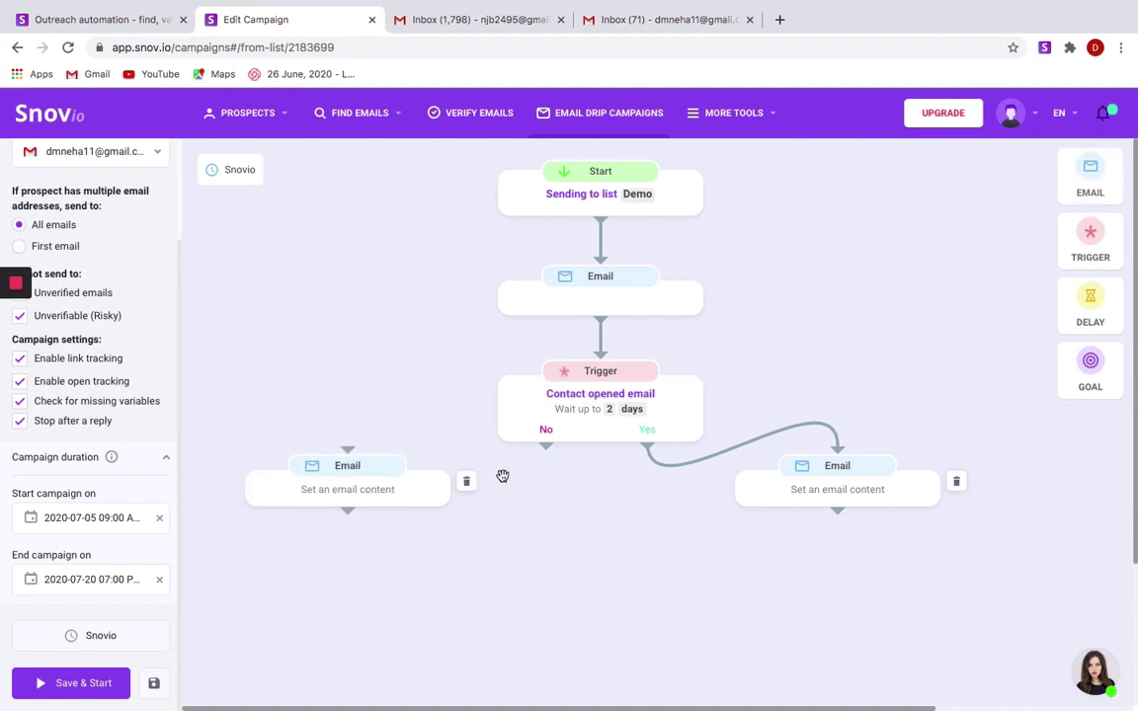
drag(545, 446, 348, 444)
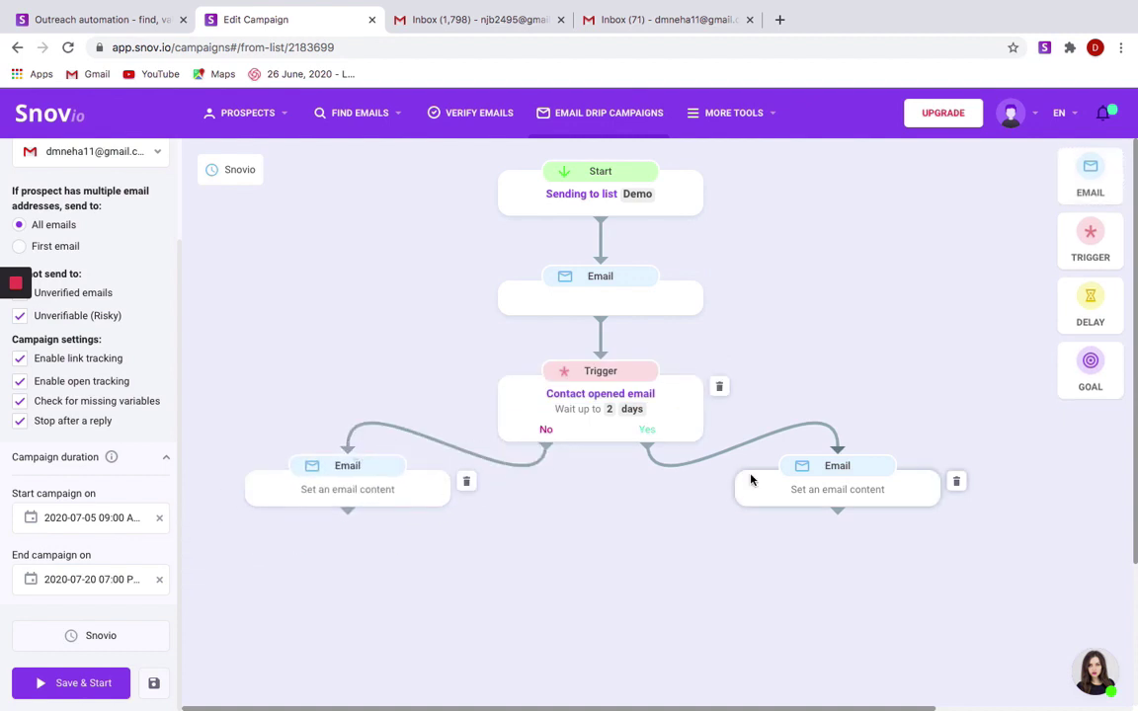
Add a second Trigger below the Yes email and connect the email to it
drag(876, 484, 901, 356)
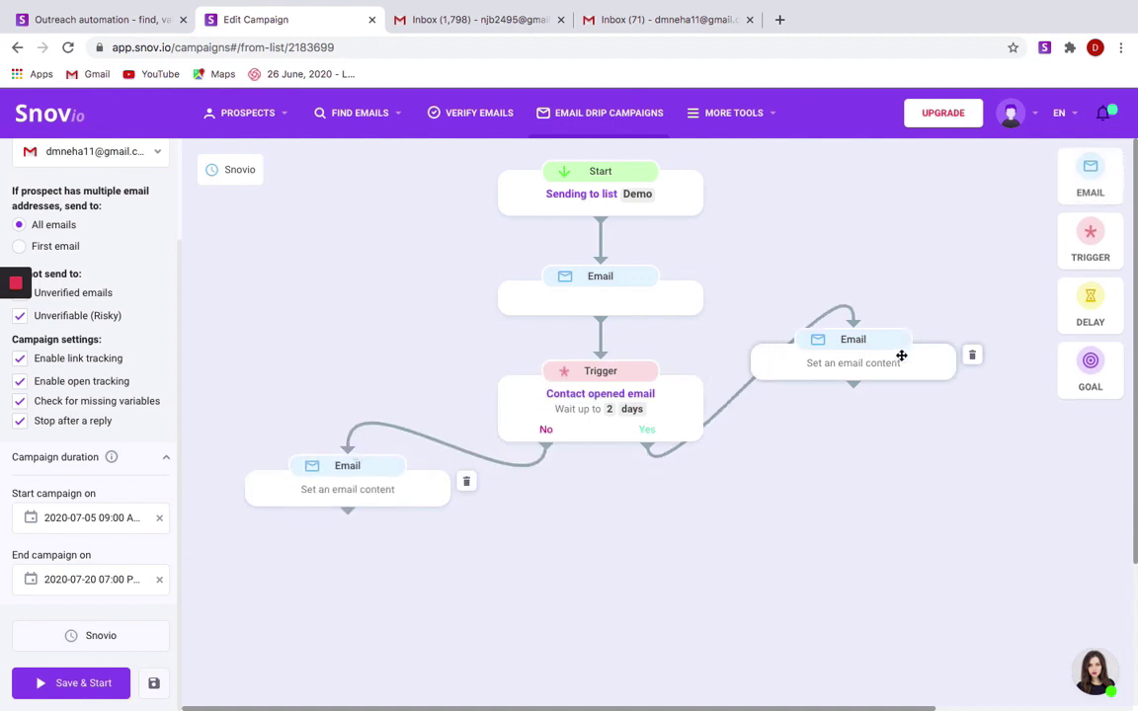
drag(1080, 249, 874, 489)
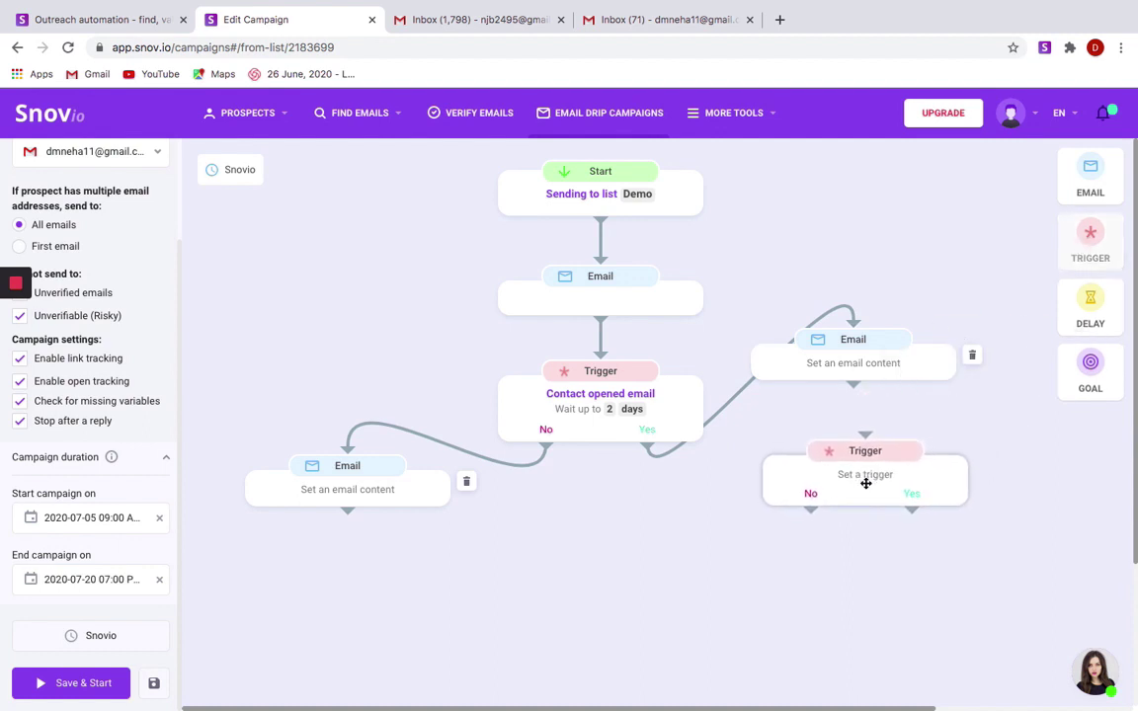
drag(853, 385, 864, 451)
Set the second trigger to 'Contact clicked on the link from email' with a 3-day wait
click(860, 472)
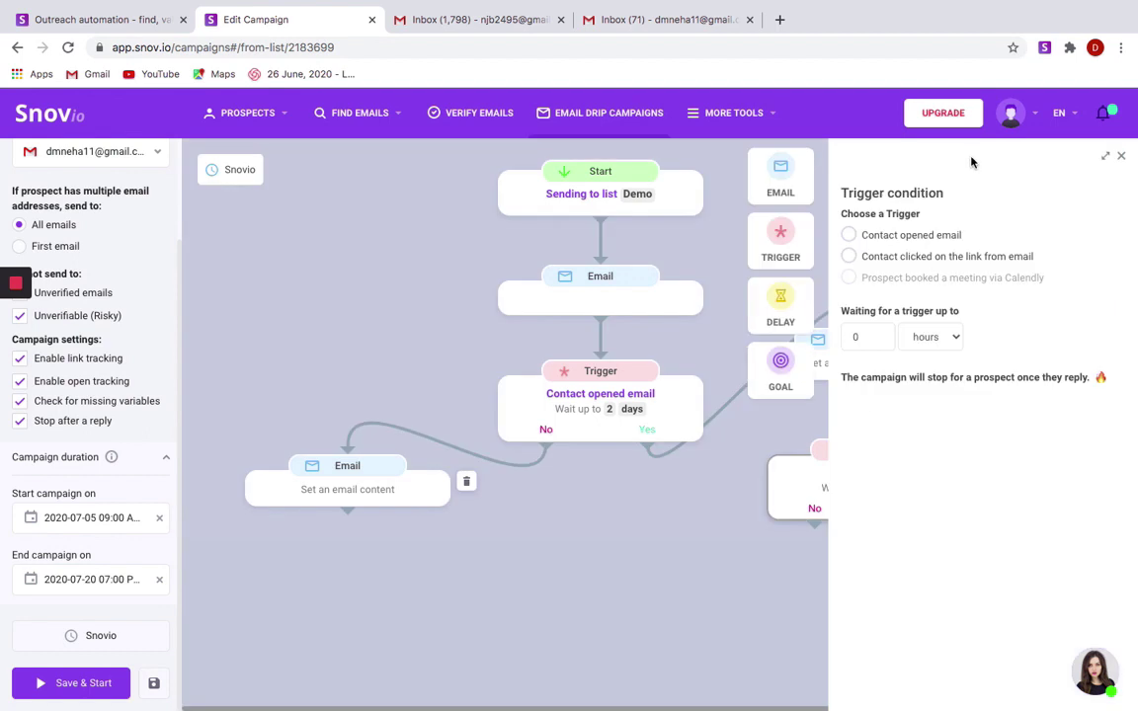
click(850, 256)
click(878, 337)
click(961, 342)
click(915, 320)
click(1121, 160)
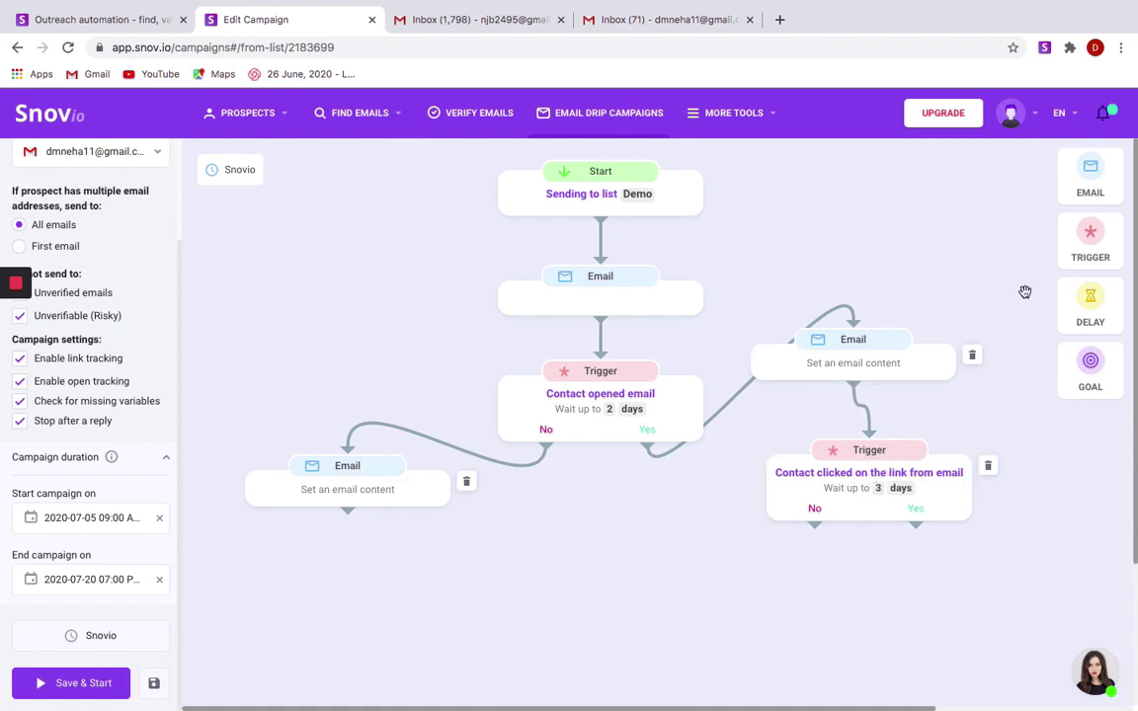
Add two Email steps and connect the link-click trigger's Yes and No outputs to them
drag(1101, 277, 1050, 616)
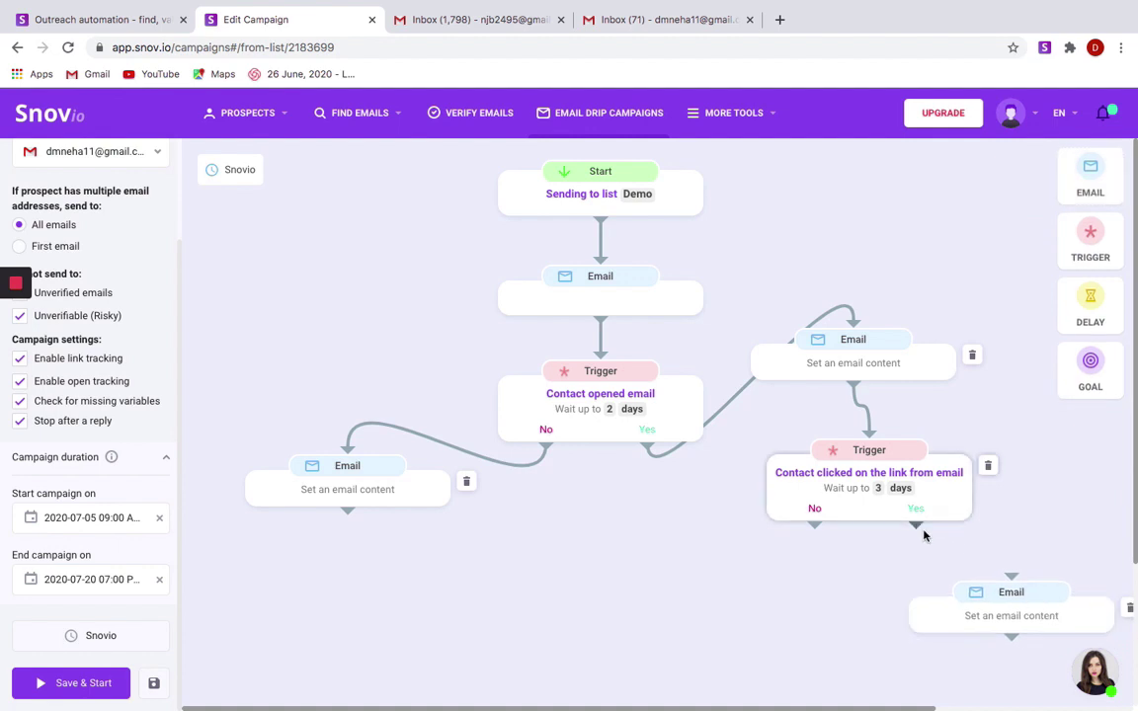
drag(919, 526, 1004, 576)
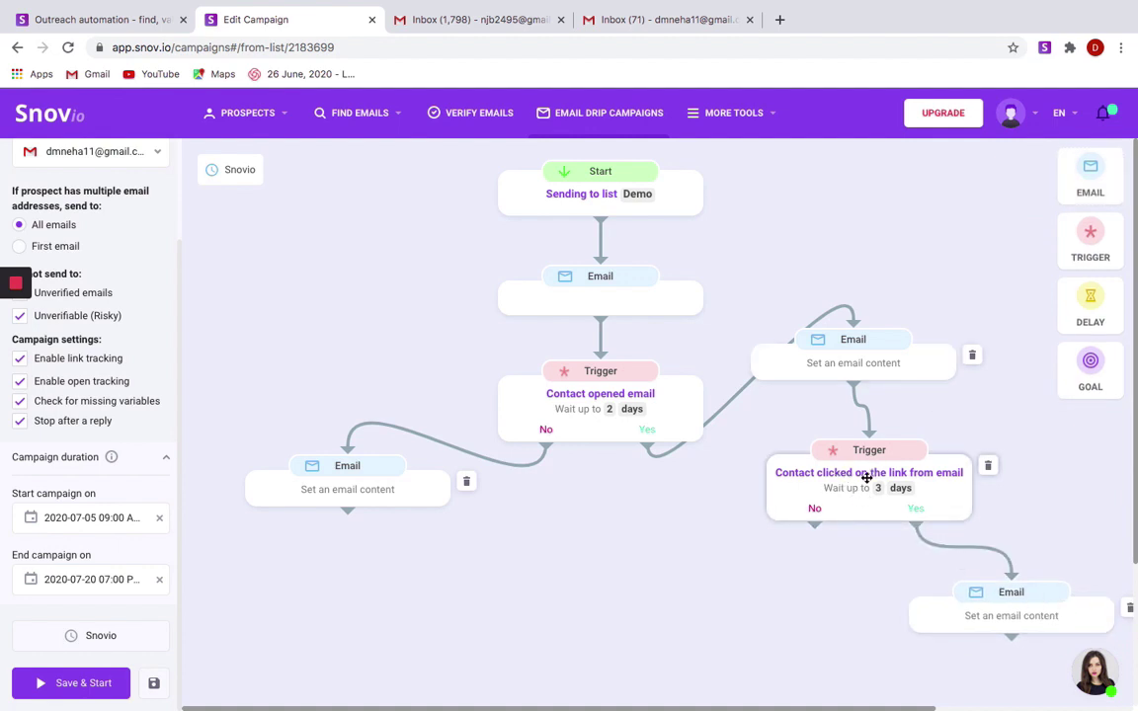
drag(1091, 176, 759, 584)
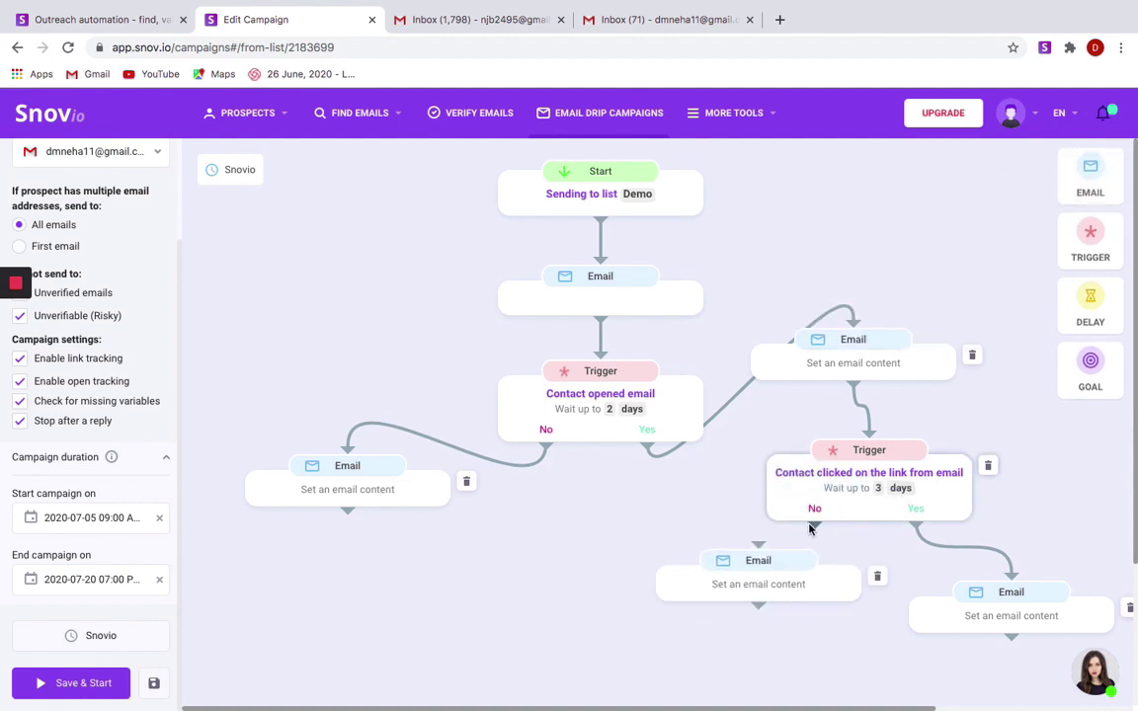
drag(806, 529, 757, 543)
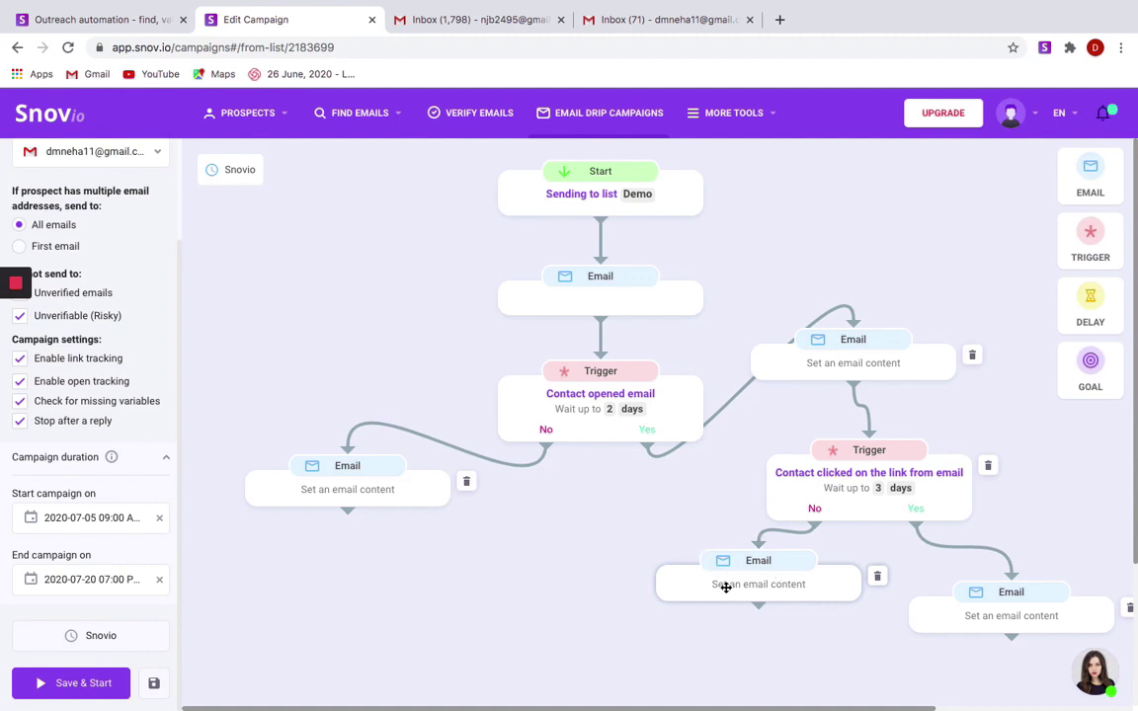
scroll(726, 588, right, 1)
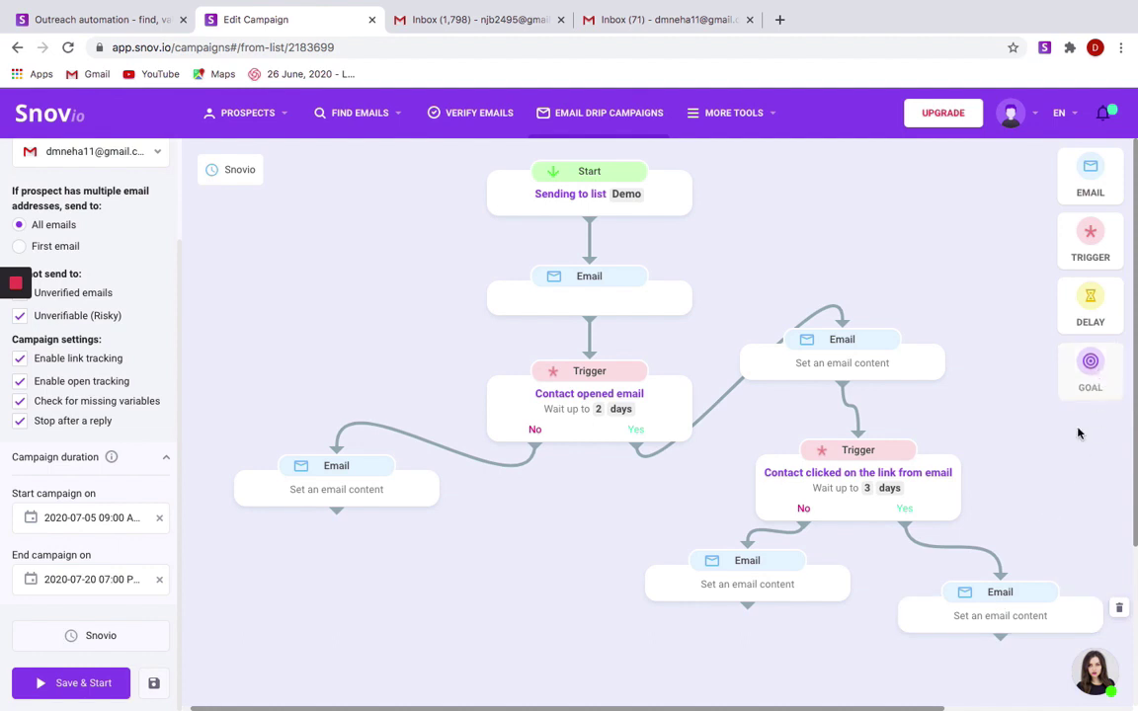
Add a goal named 'Interested' after the Yes-branch email
drag(1063, 456, 996, 635)
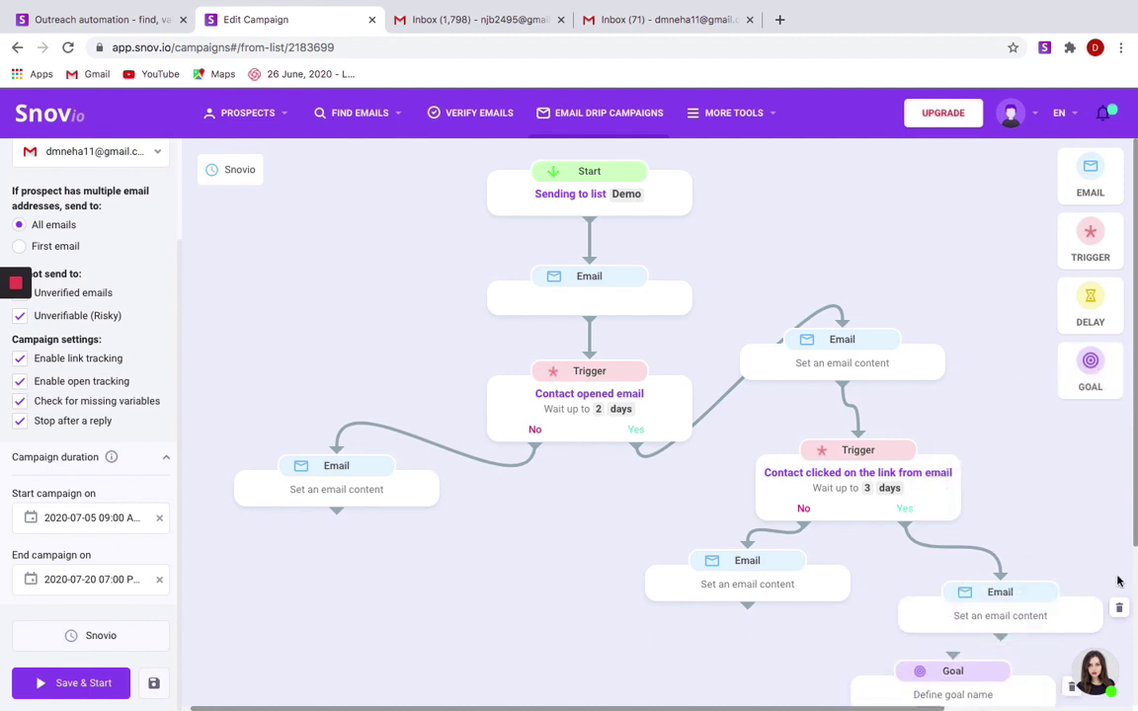
scroll(1013, 519, down, 3)
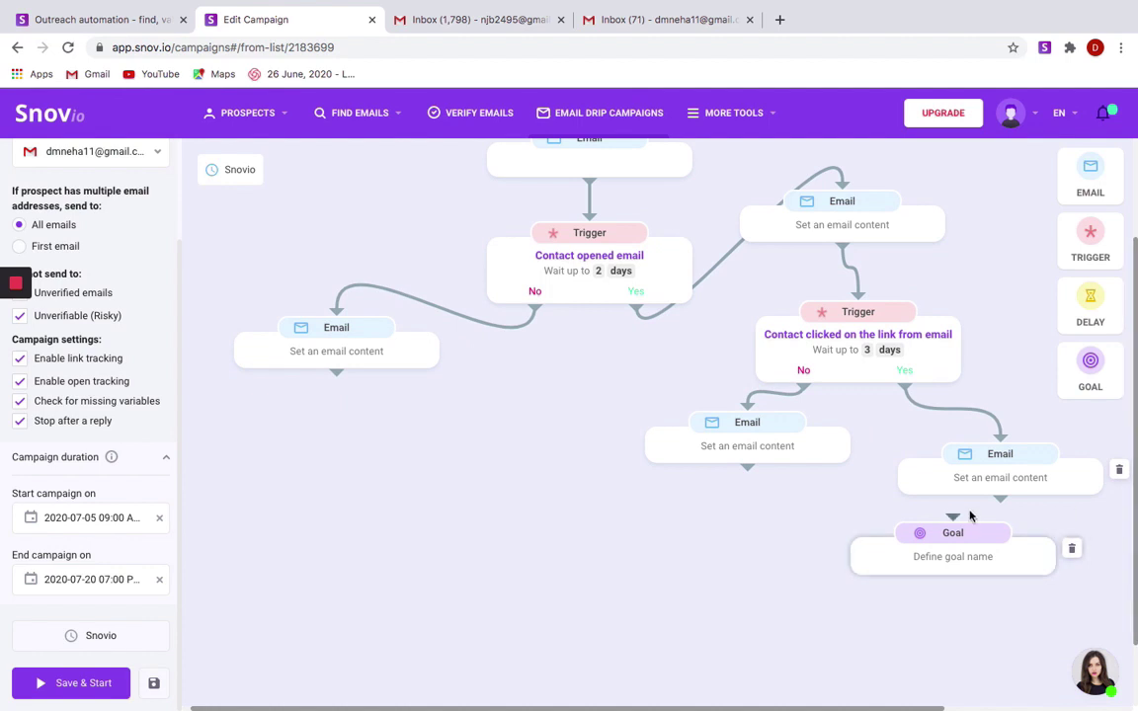
drag(1001, 499, 950, 555)
click(948, 563)
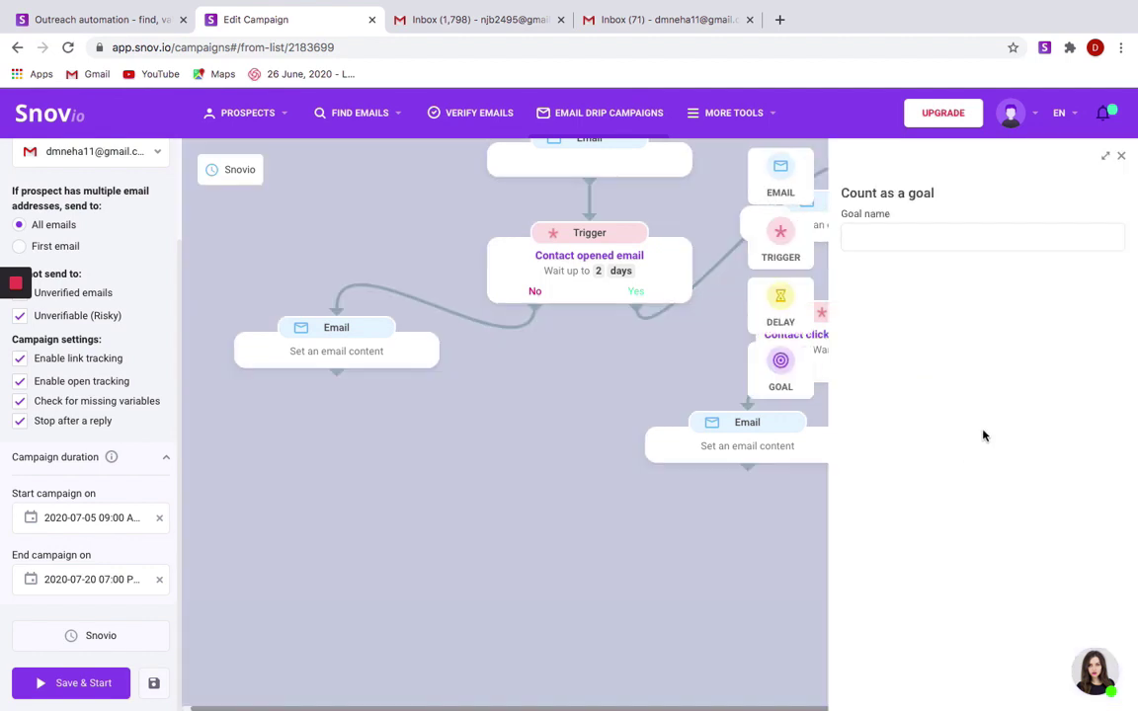
click(885, 235)
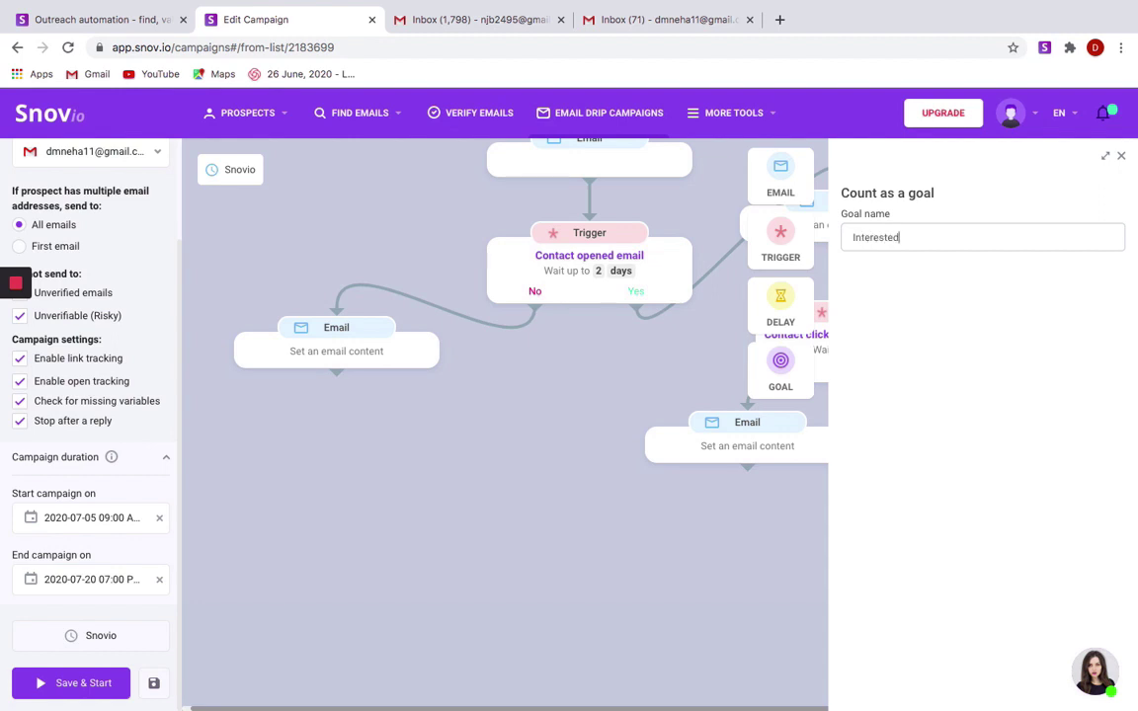
click(1121, 155)
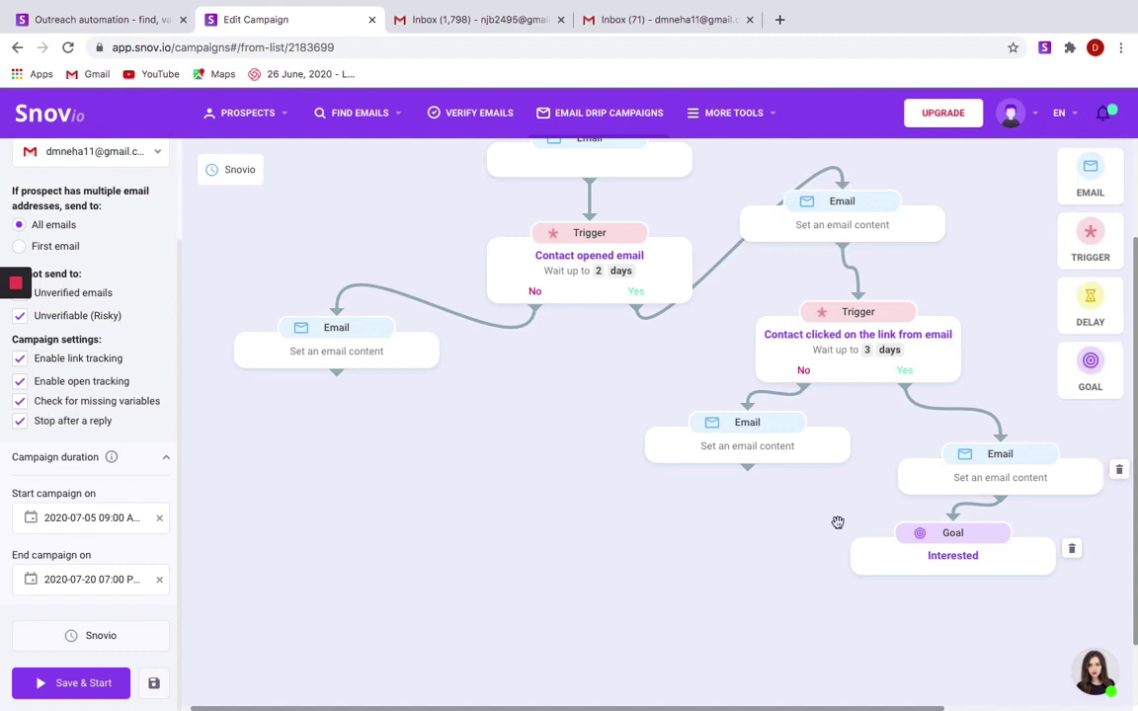
Add a goal named 'Not Interested' after the No-branch email
mouse_move(1085, 387)
mouse_down()
mouse_move(902, 470)
mouse_move(668, 617)
mouse_move(725, 588)
mouse_move(714, 573)
mouse_up()
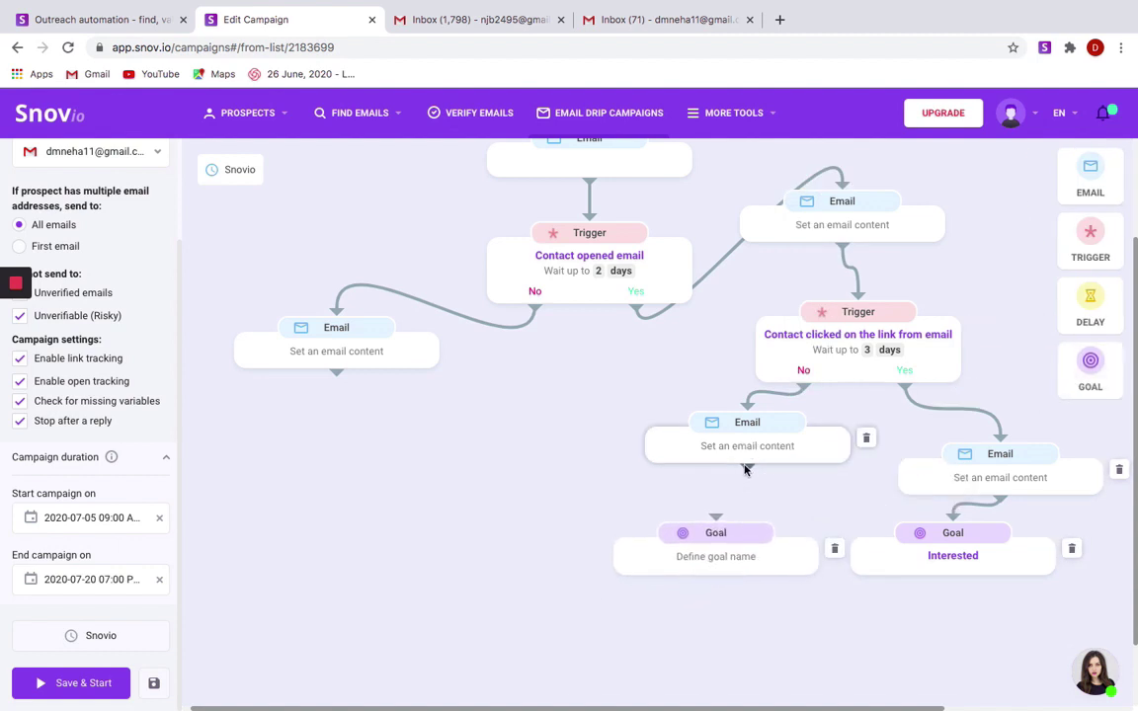
drag(748, 471, 715, 526)
click(713, 561)
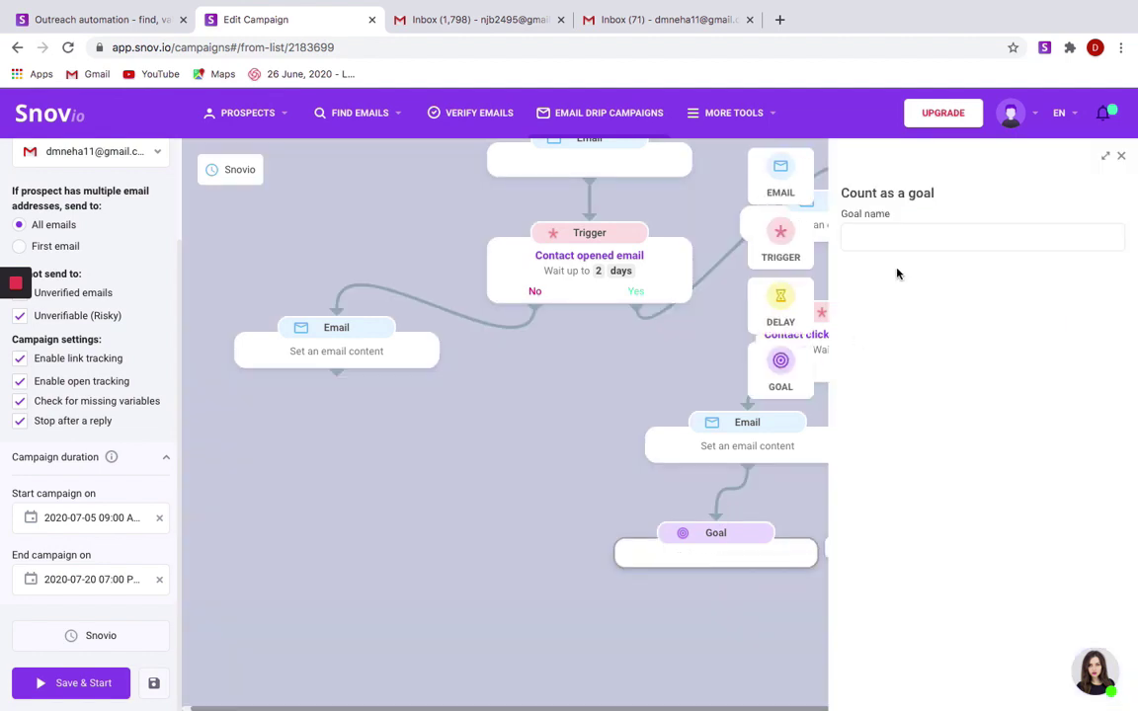
click(889, 240)
text(No)
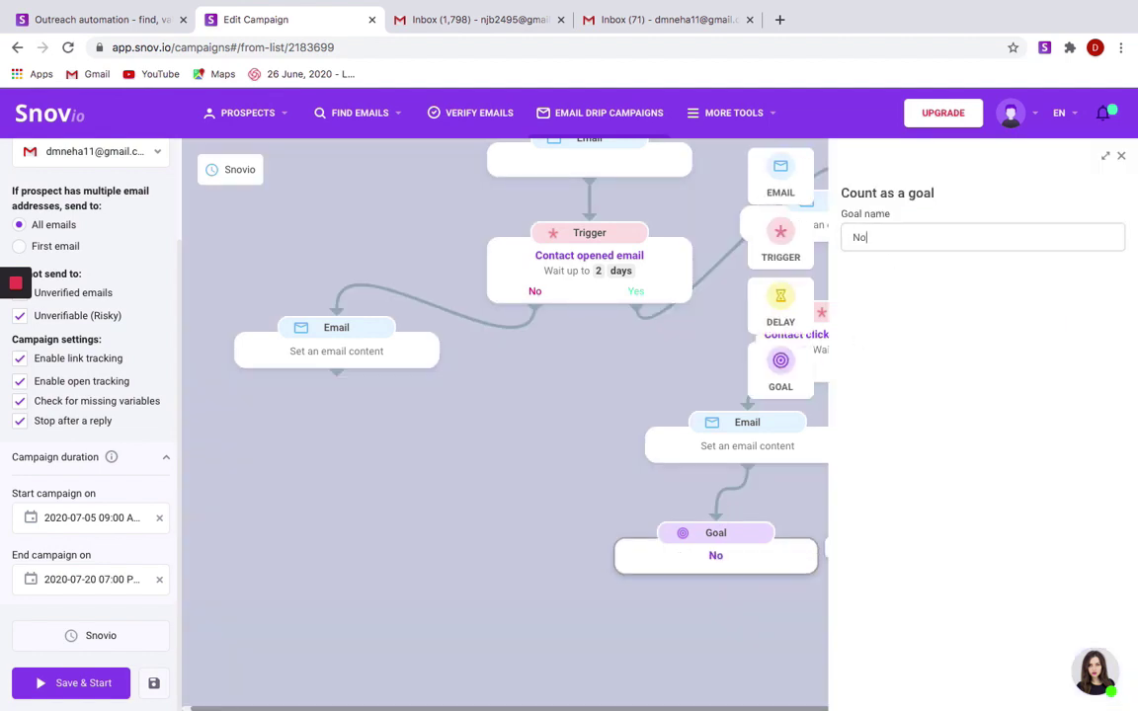
text(t Interested)
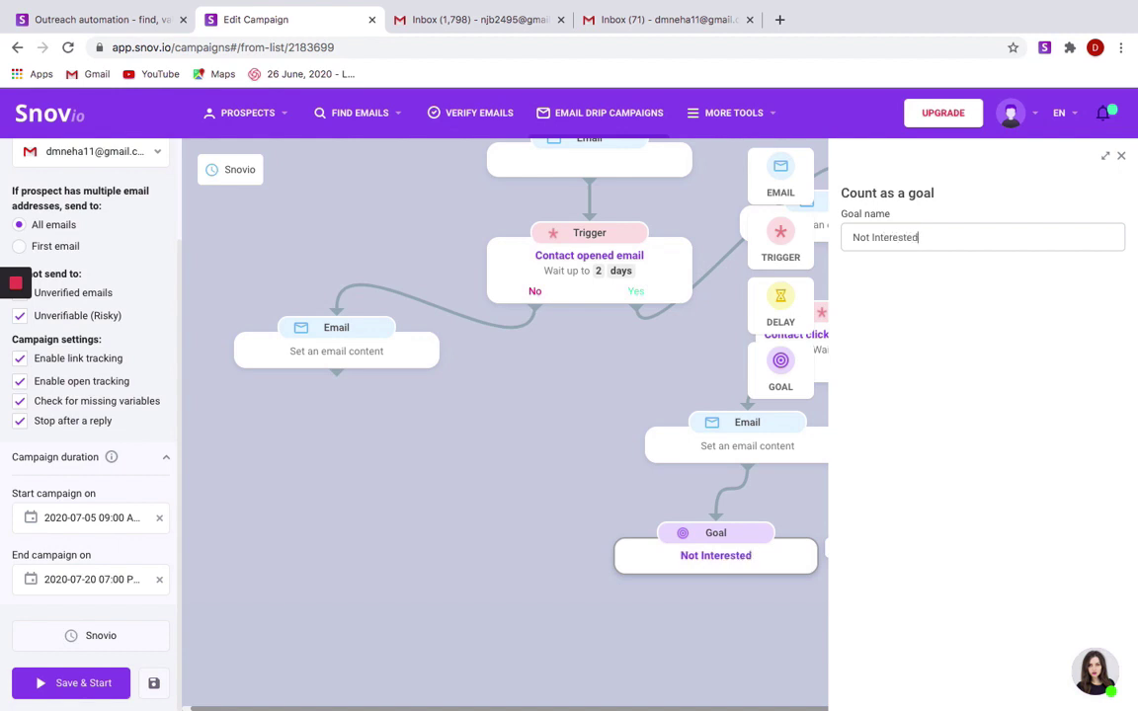
click(1122, 155)
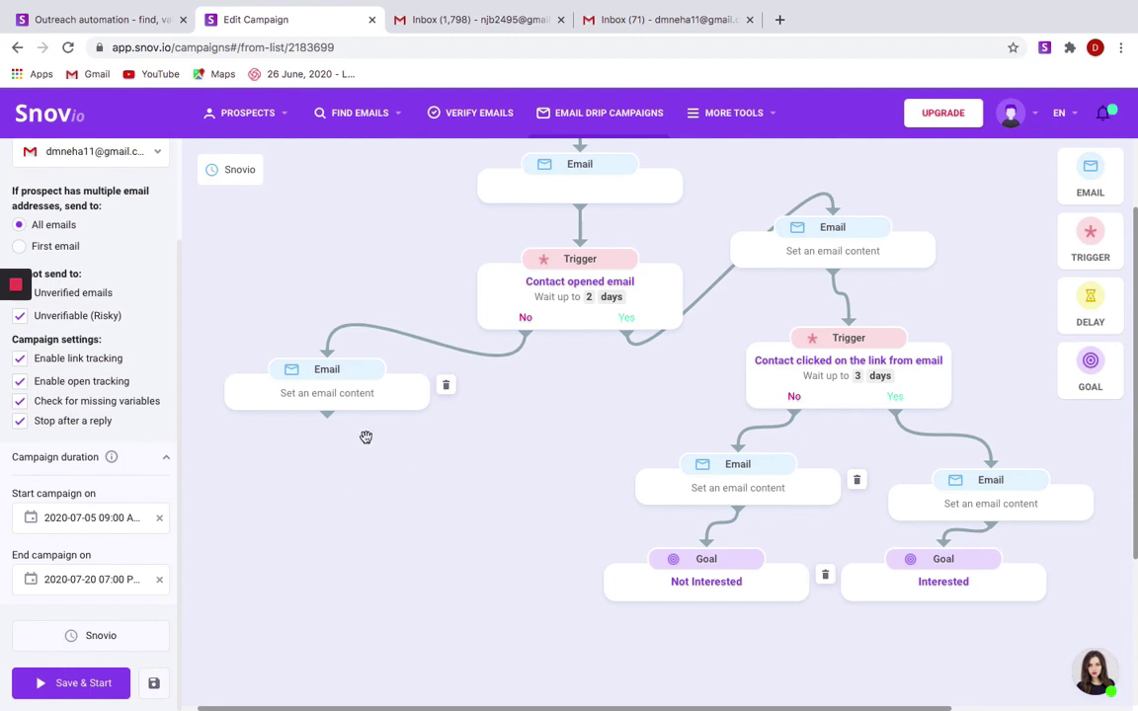
Add a 2-day delay after the left follow-up email
drag(1117, 289, 347, 490)
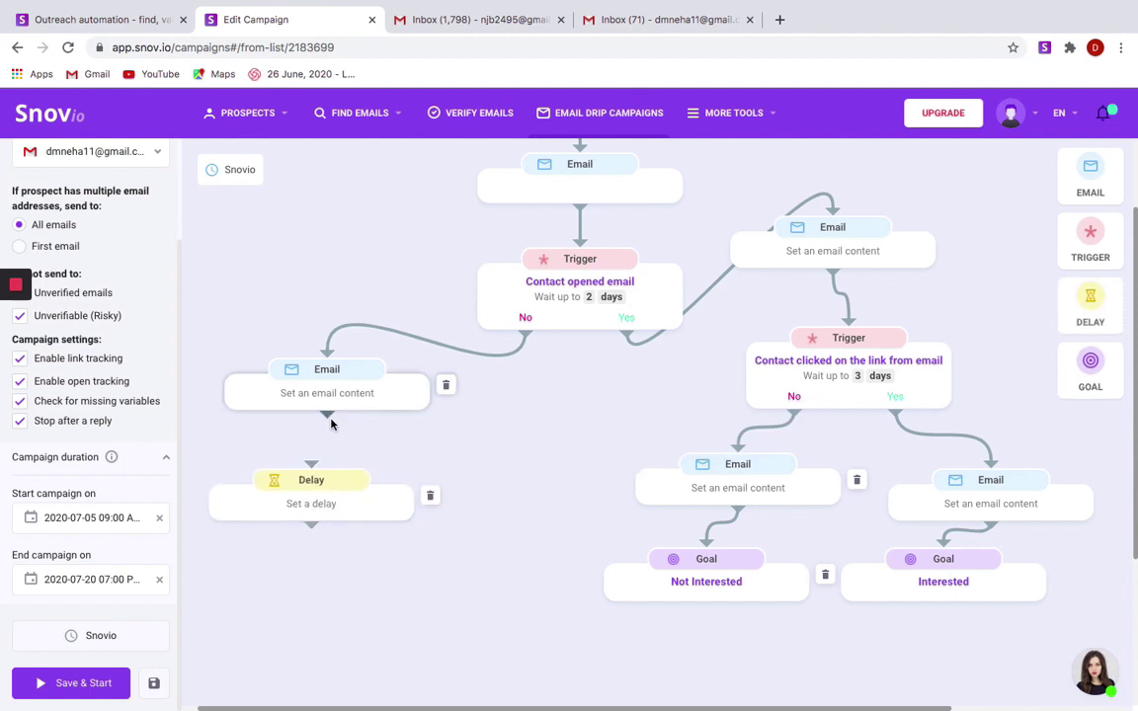
drag(327, 416, 310, 467)
click(310, 506)
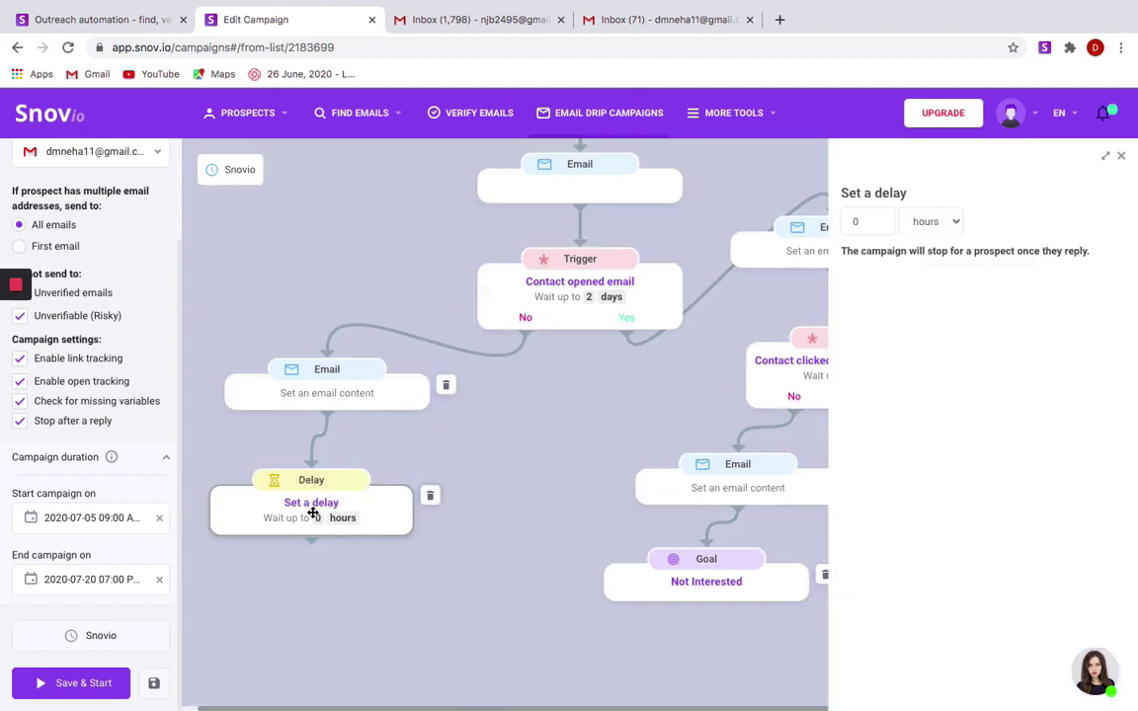
click(878, 218)
click(878, 217)
click(956, 223)
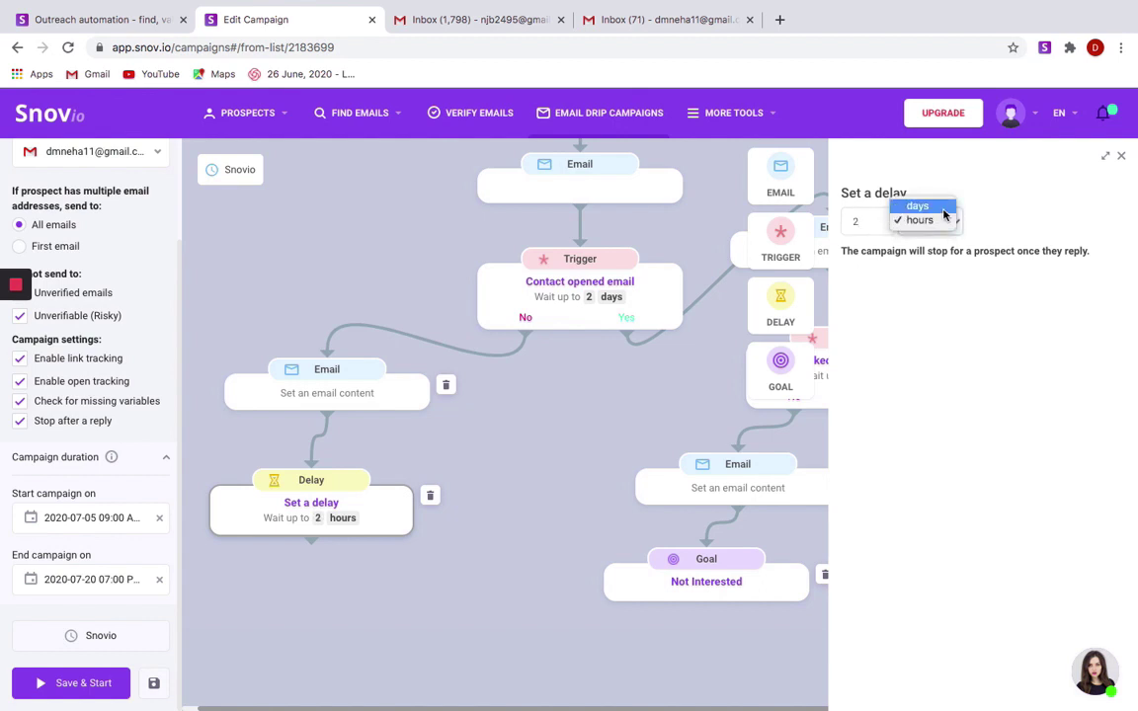
click(933, 206)
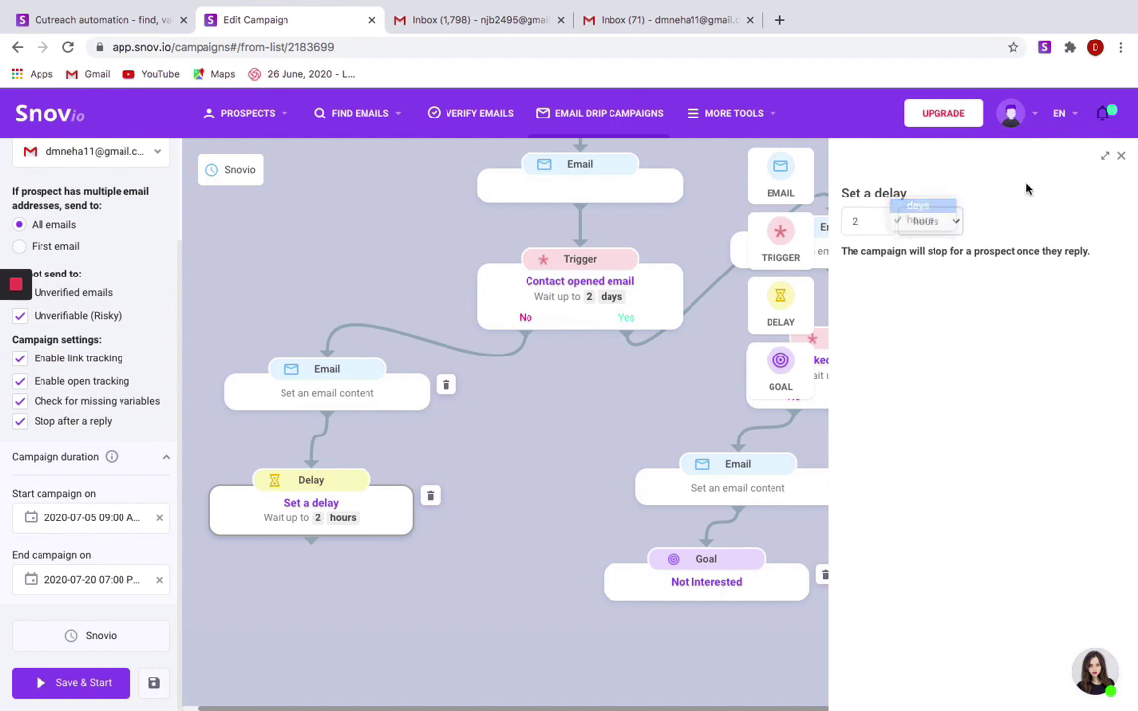
click(1123, 157)
Add an email after the delay and route it to the Not Interested goal
drag(1091, 178, 304, 620)
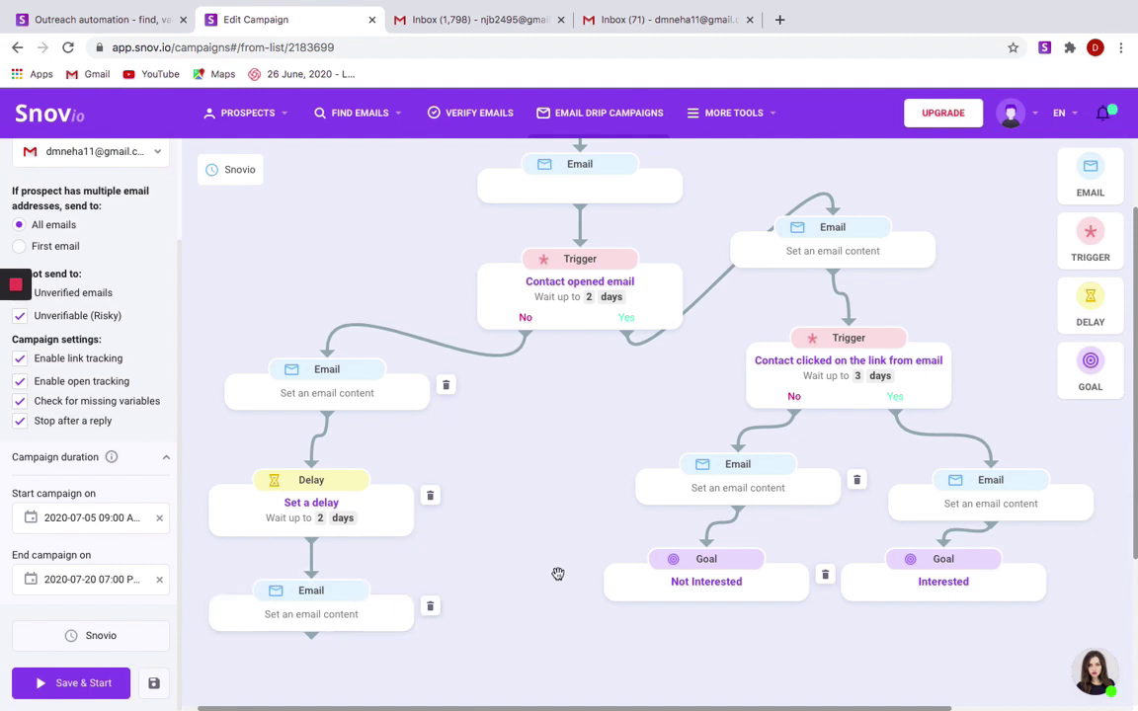
drag(631, 602, 567, 708)
drag(314, 638, 637, 672)
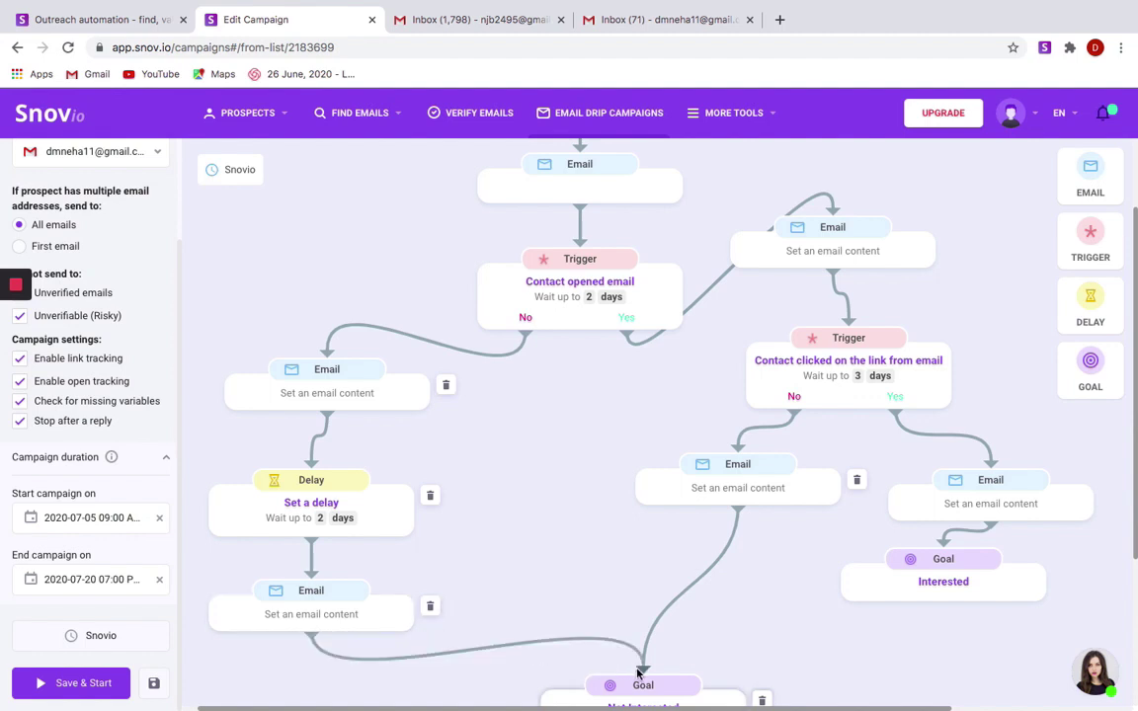
Try Save & Start, dismiss the missing-fields warning, and retry after filling the email content
click(83, 684)
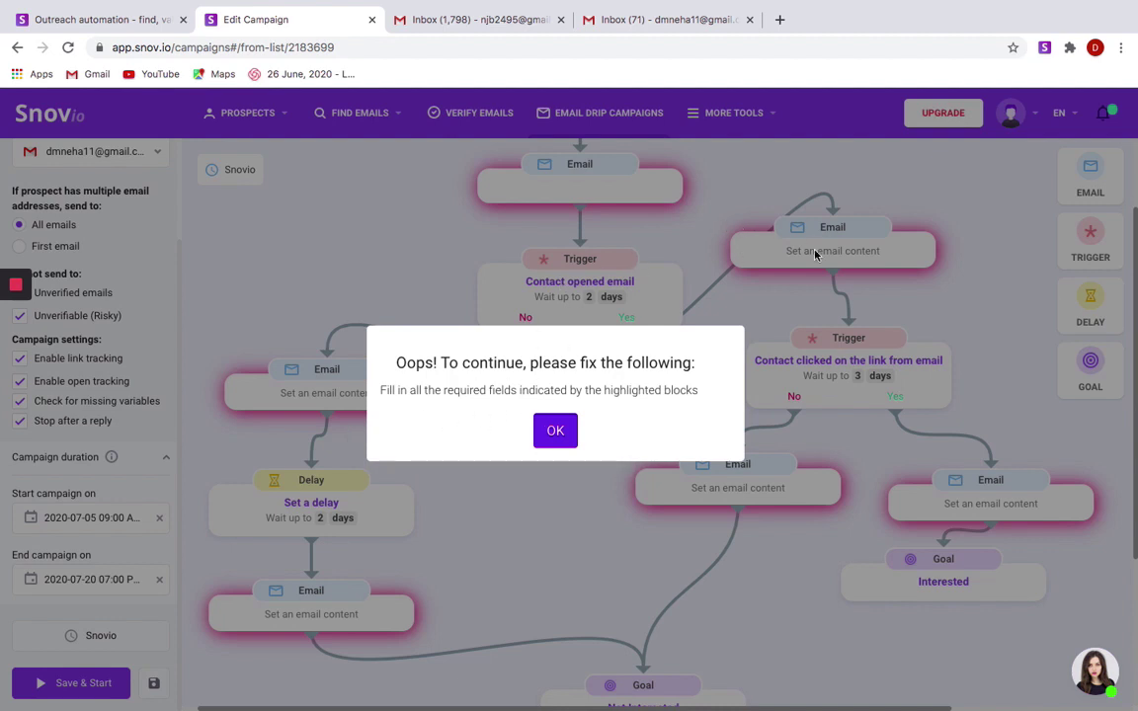
scroll(648, 407, down, 1)
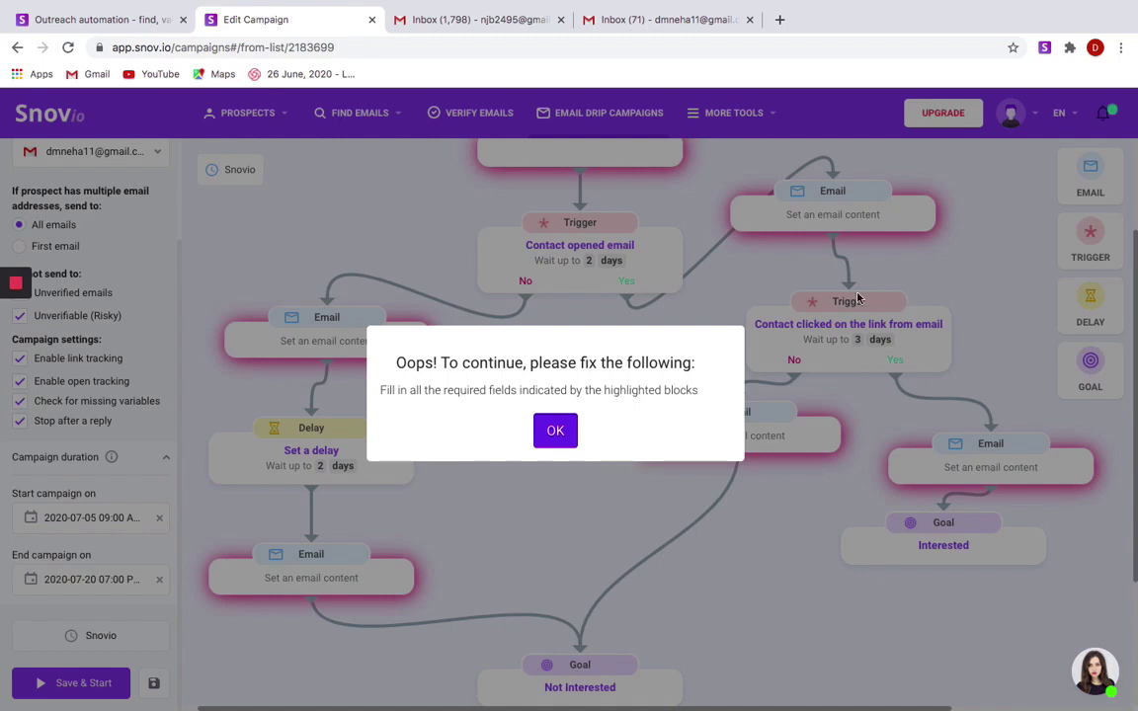
click(555, 431)
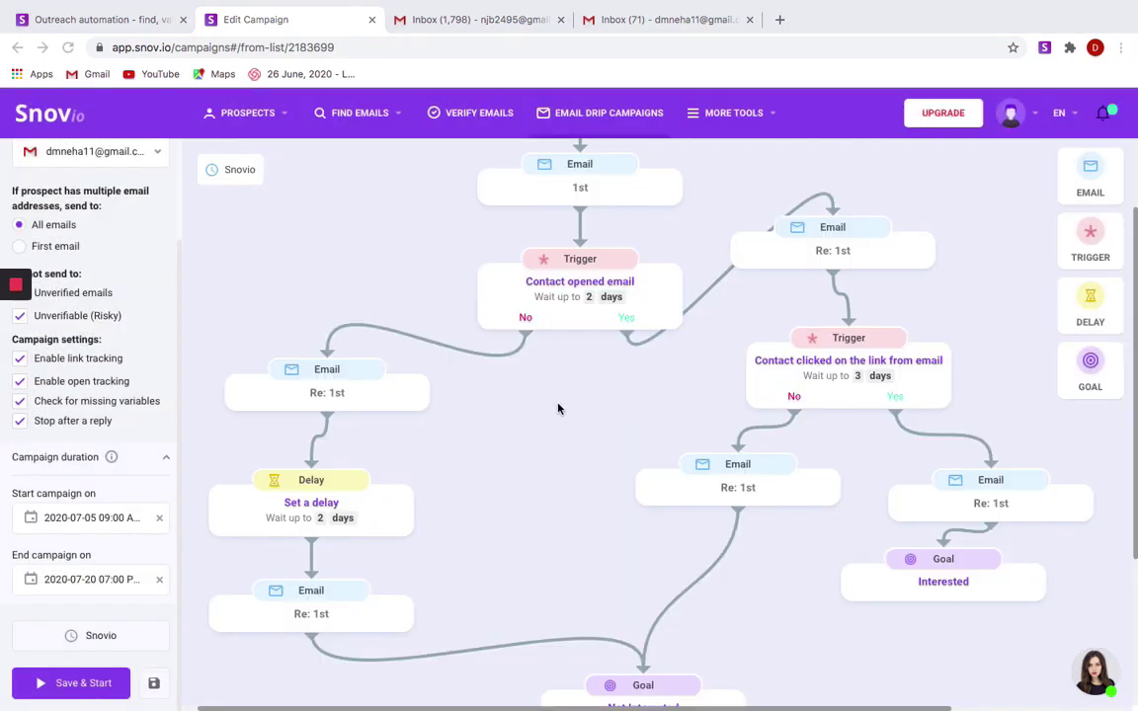
click(79, 688)
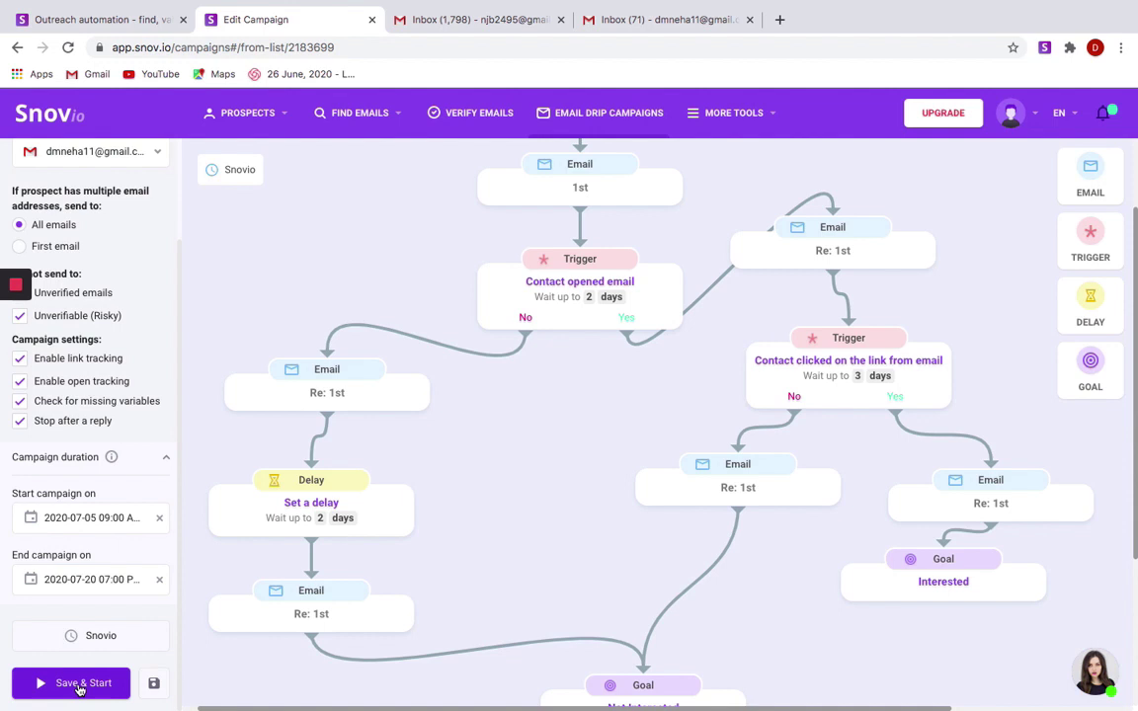
Save and start the finished campaign to open its Campaign Statistics page
click(79, 683)
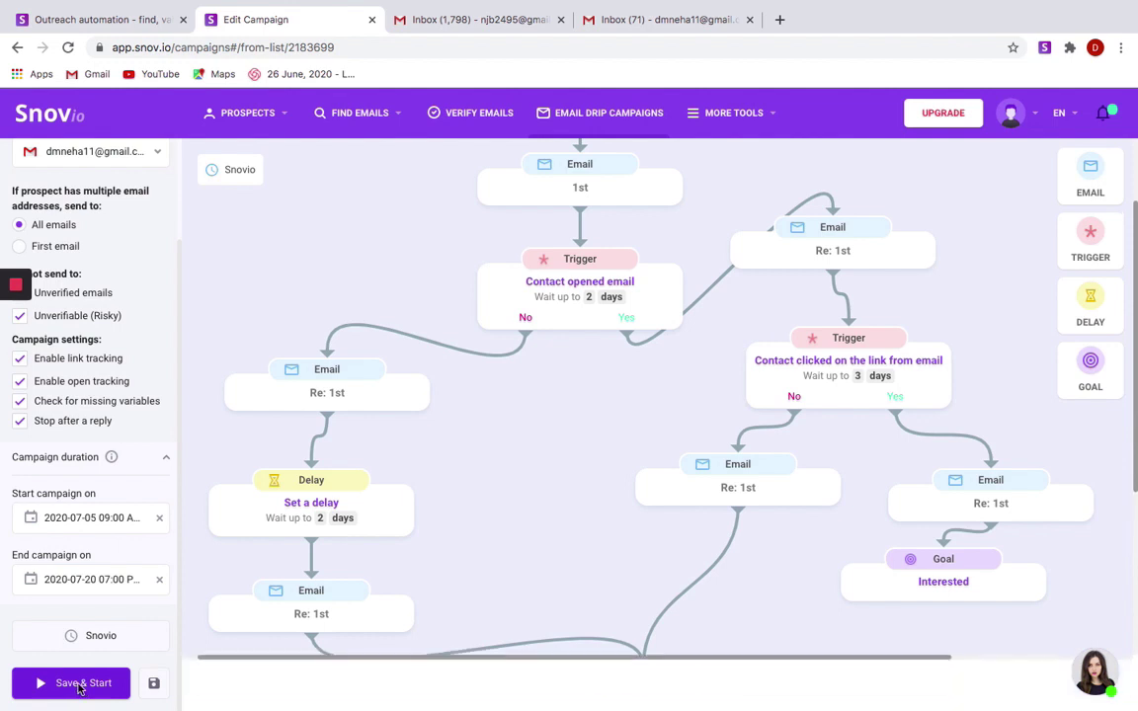